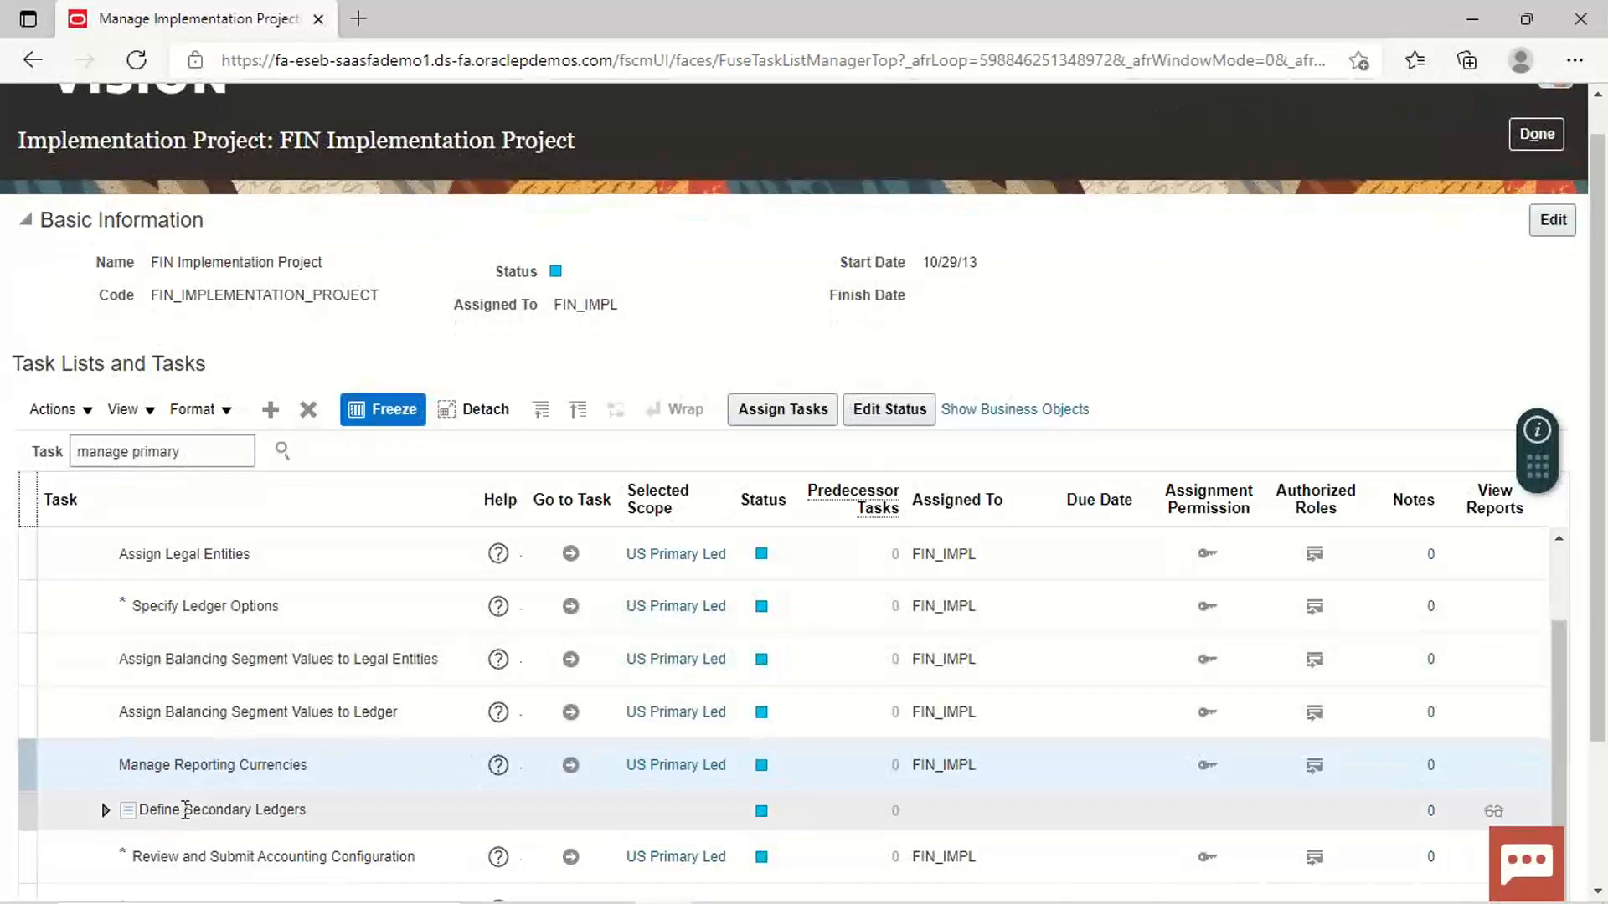
# Step: Expand Define Secondary Ledgers and launch Manage Reporting Currencies for the US Primary Ledger
pyautogui.click(107, 813)
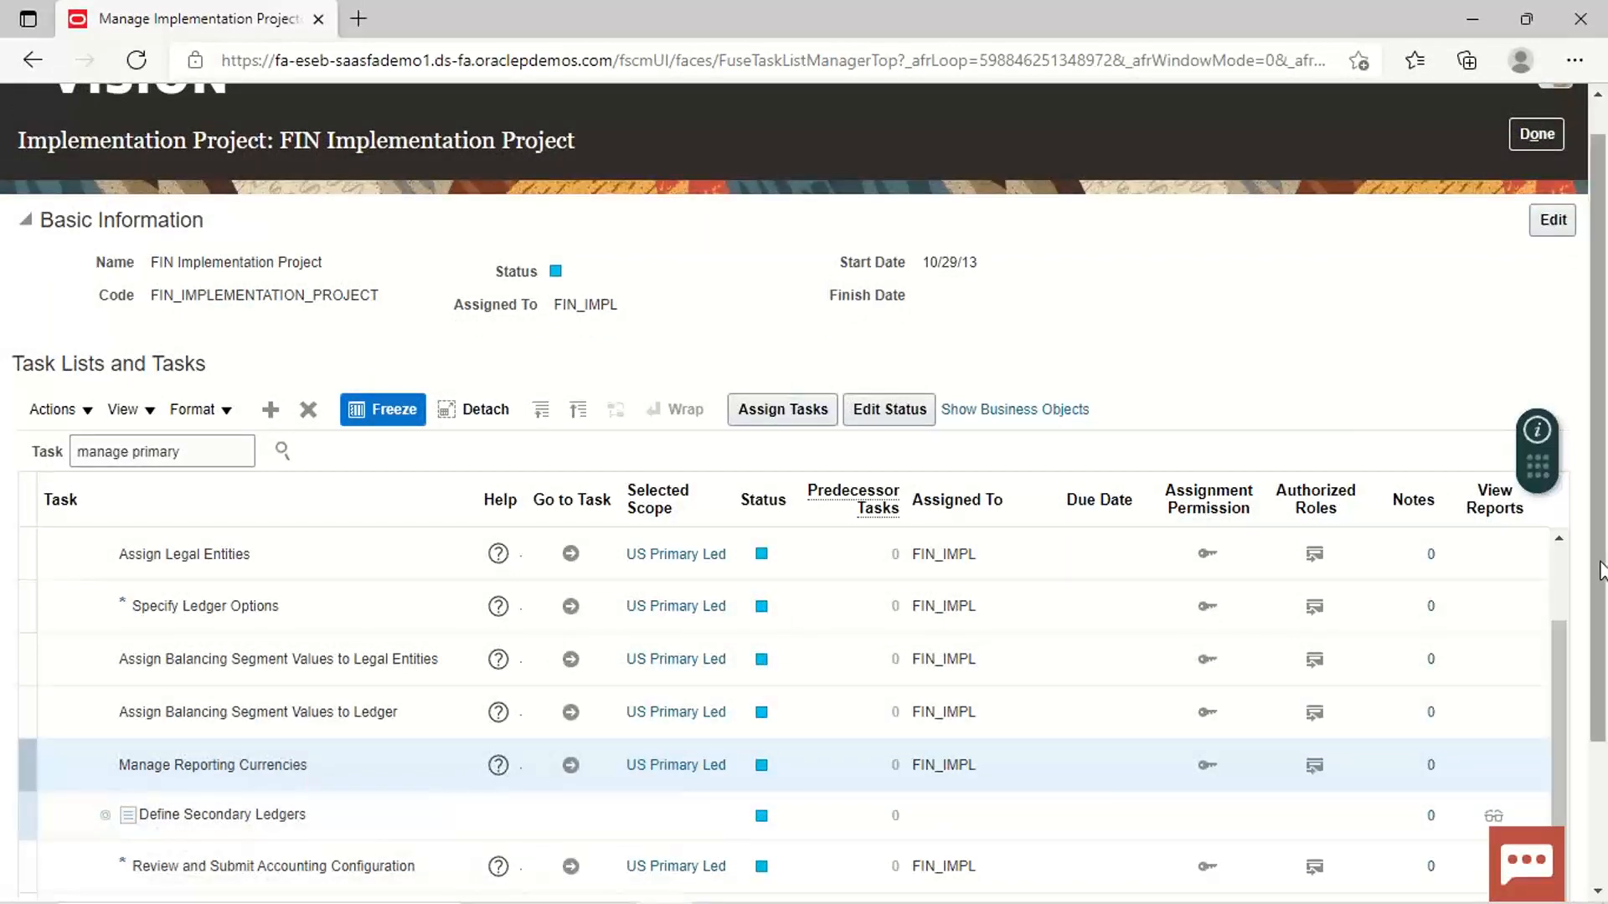
pyautogui.moveTo(1601, 570); pyautogui.dragTo(1602, 722)
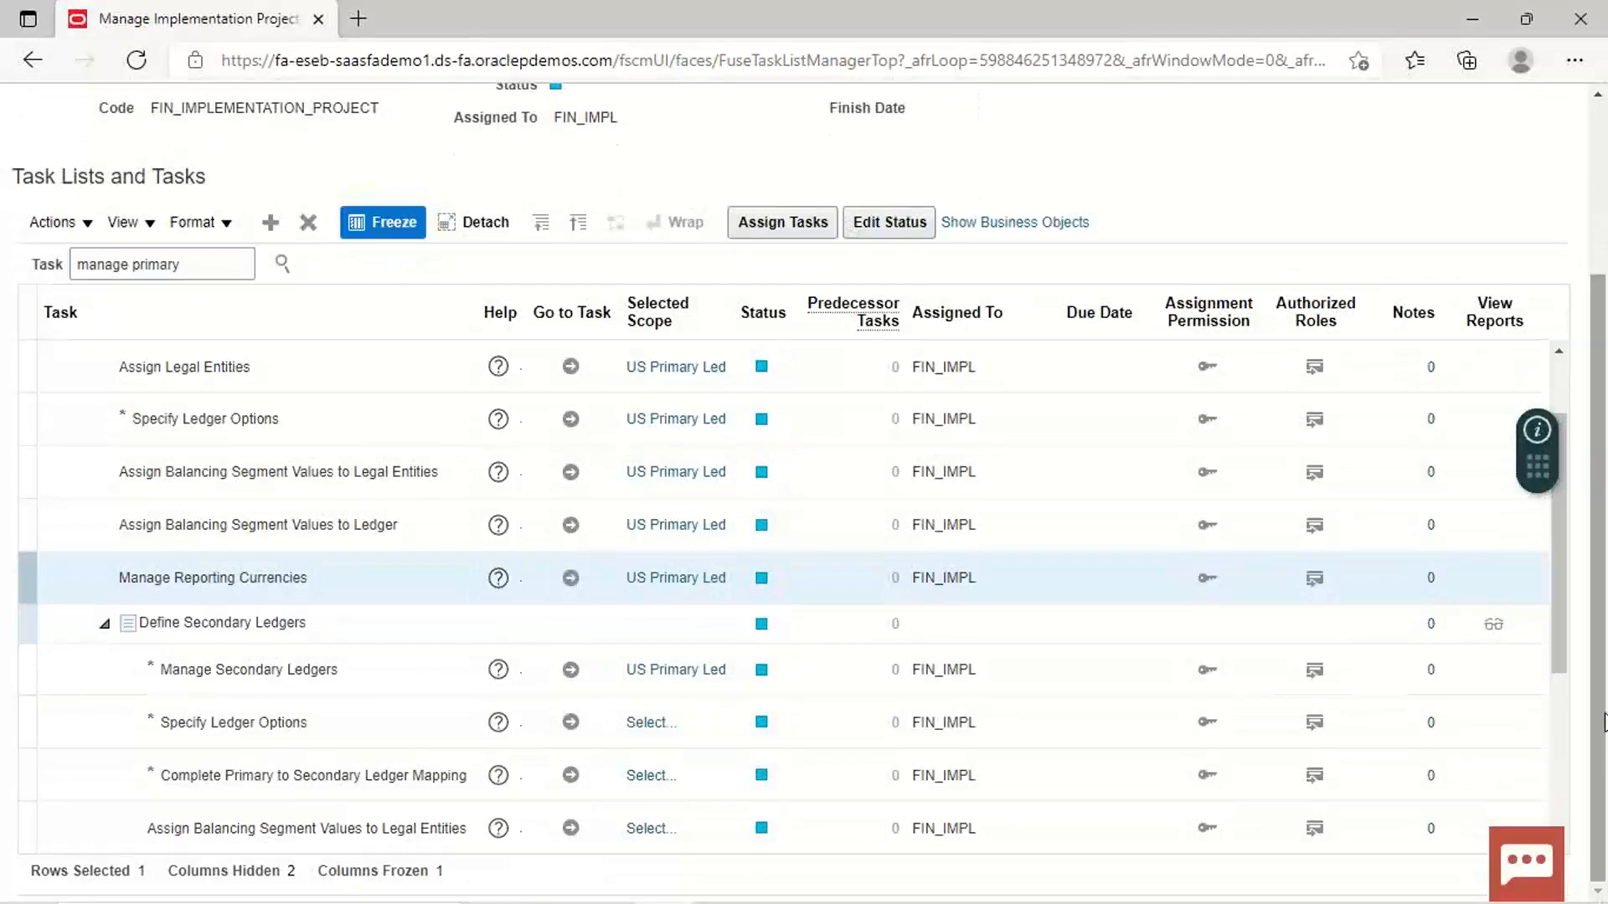
pyautogui.moveTo(1558, 601); pyautogui.dragTo(1556, 680)
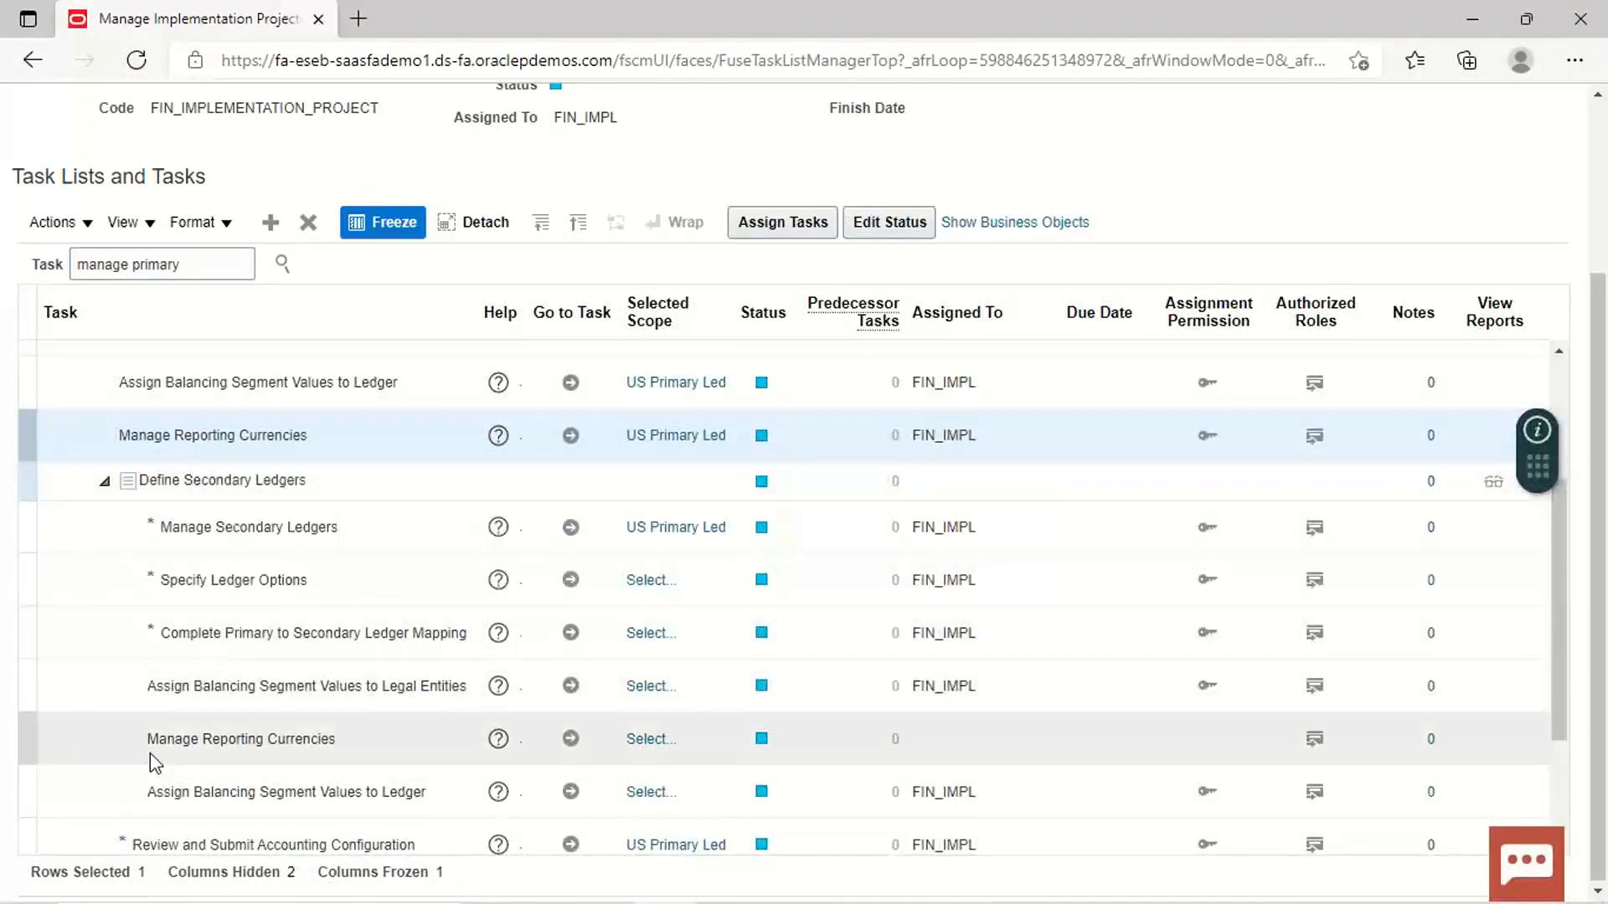
pyautogui.moveTo(1555, 620); pyautogui.dragTo(1555, 523)
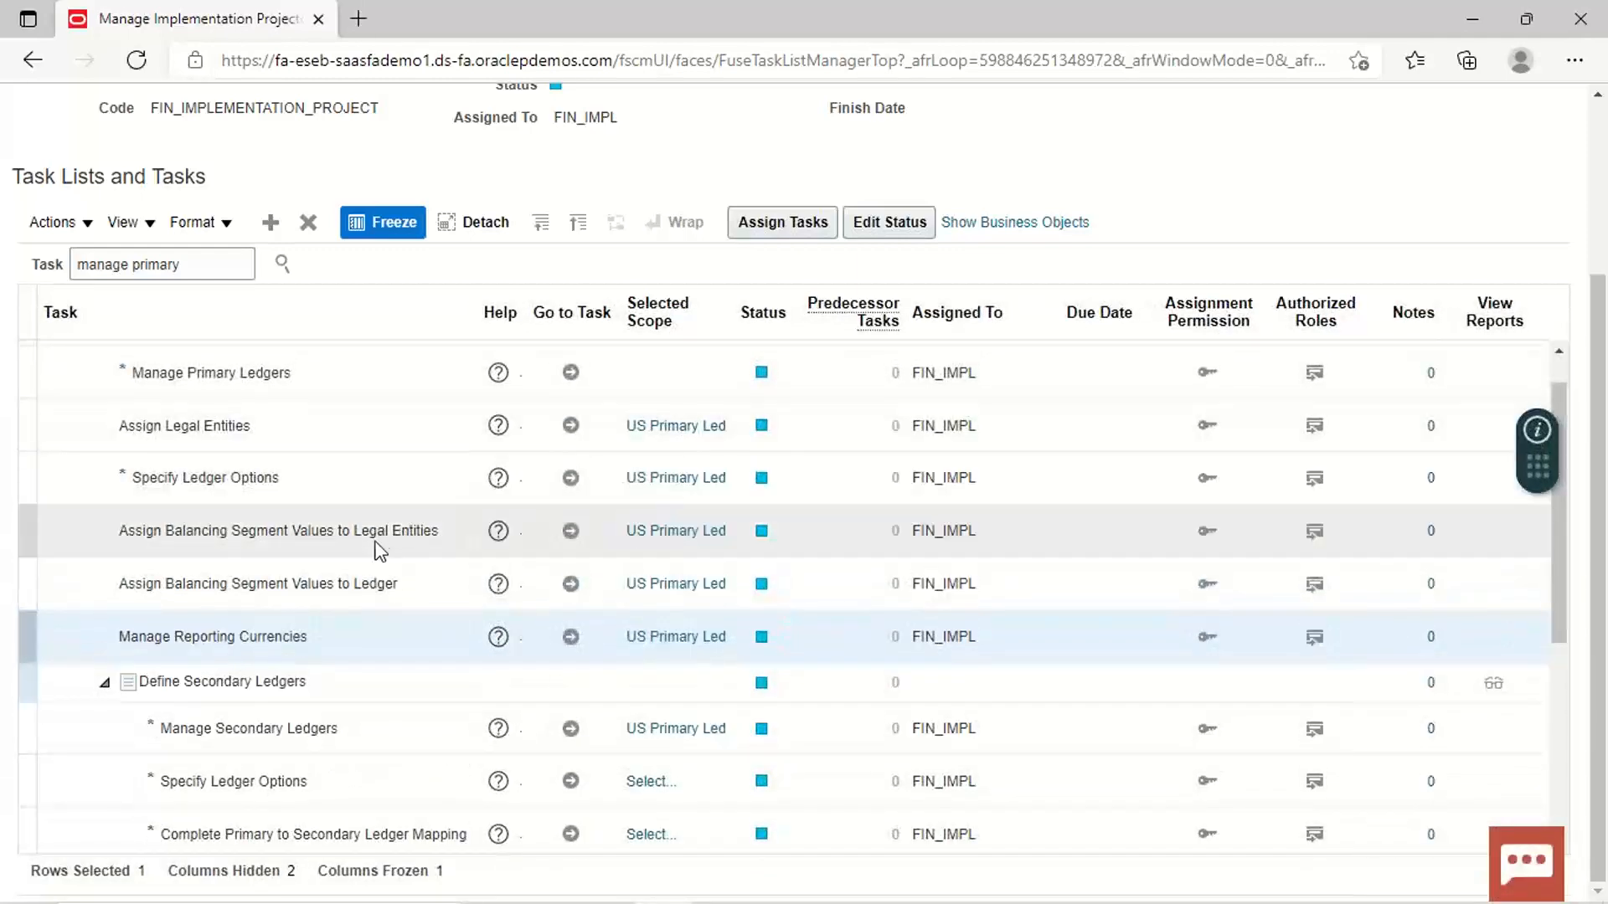
pyautogui.moveTo(1559, 565); pyautogui.dragTo(1564, 519)
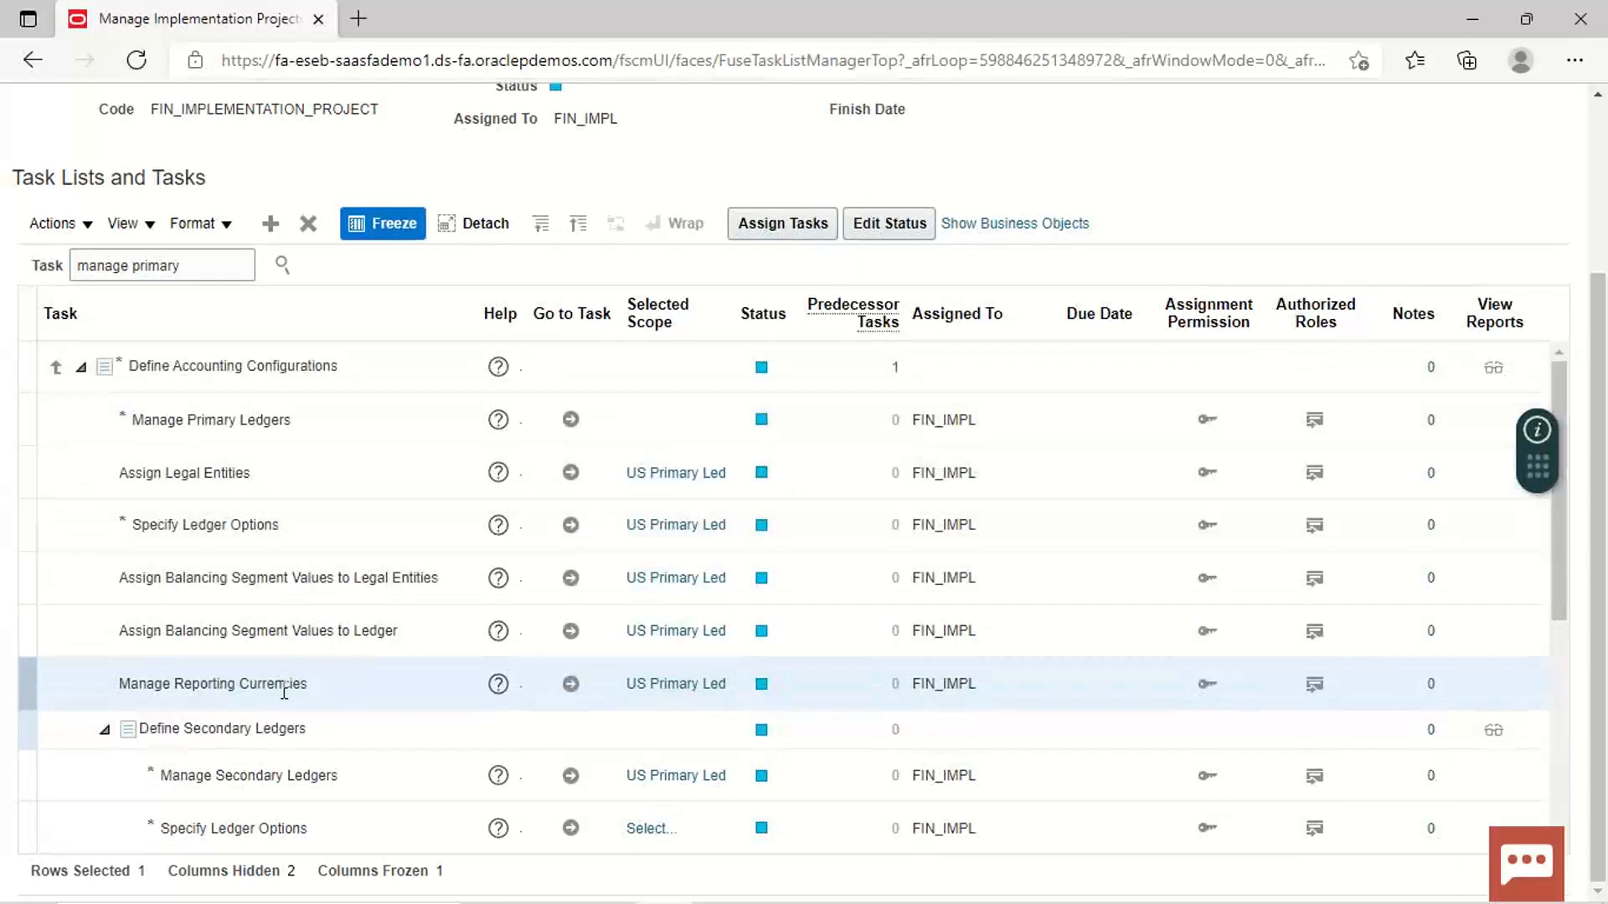
pyautogui.click(571, 685)
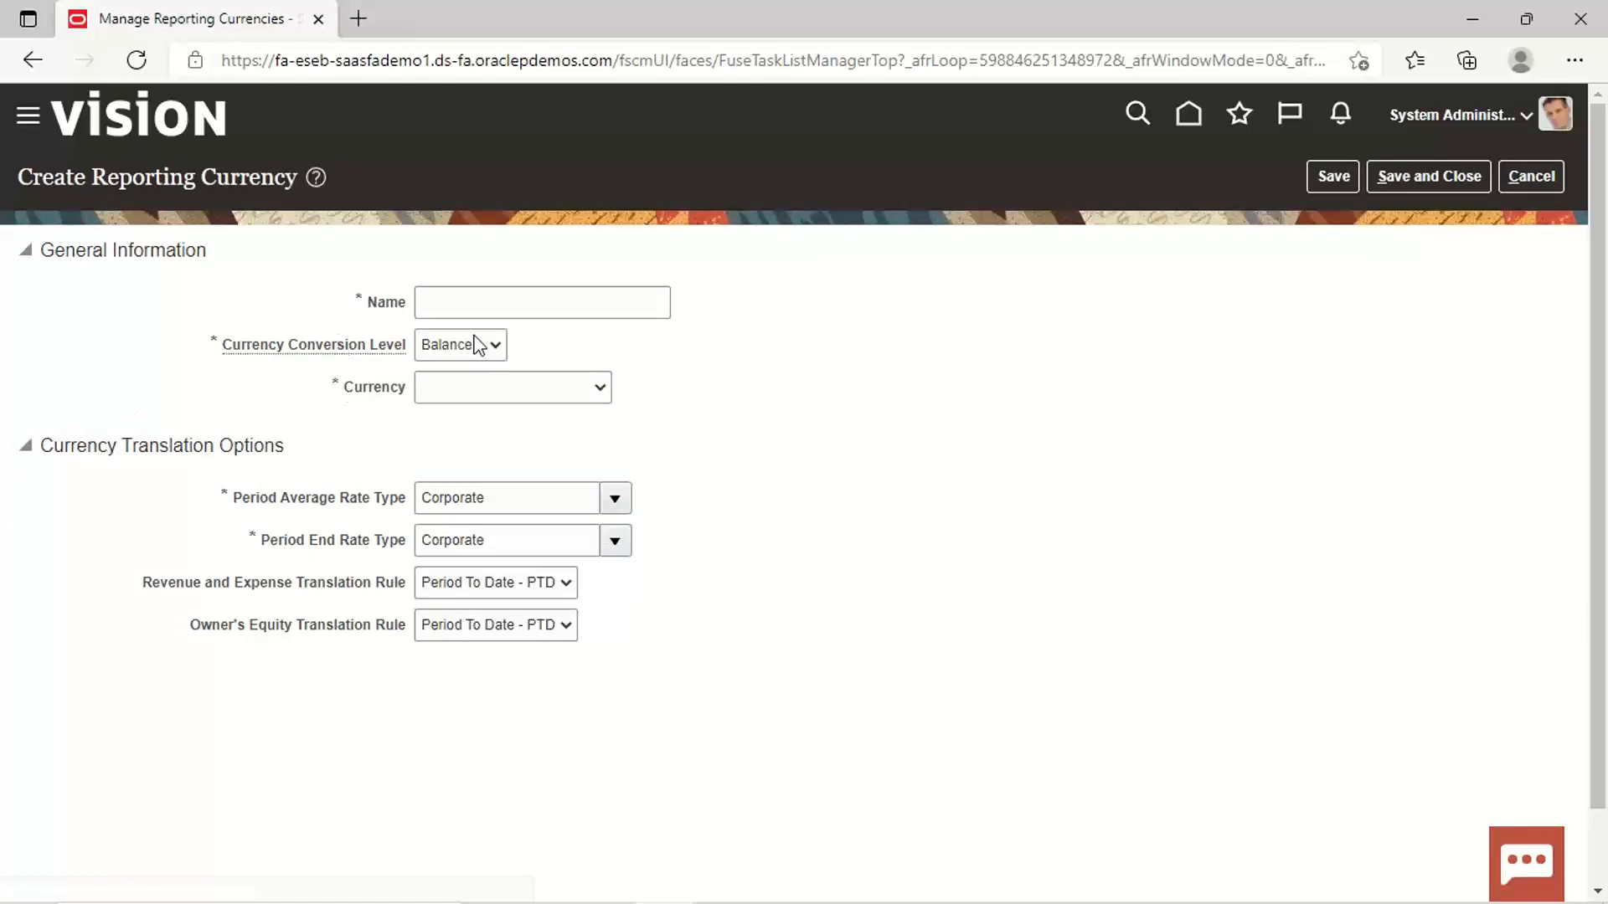
# Step: Enter 'US RC IND LED' as the new reporting currency's name
pyautogui.click(560, 304)
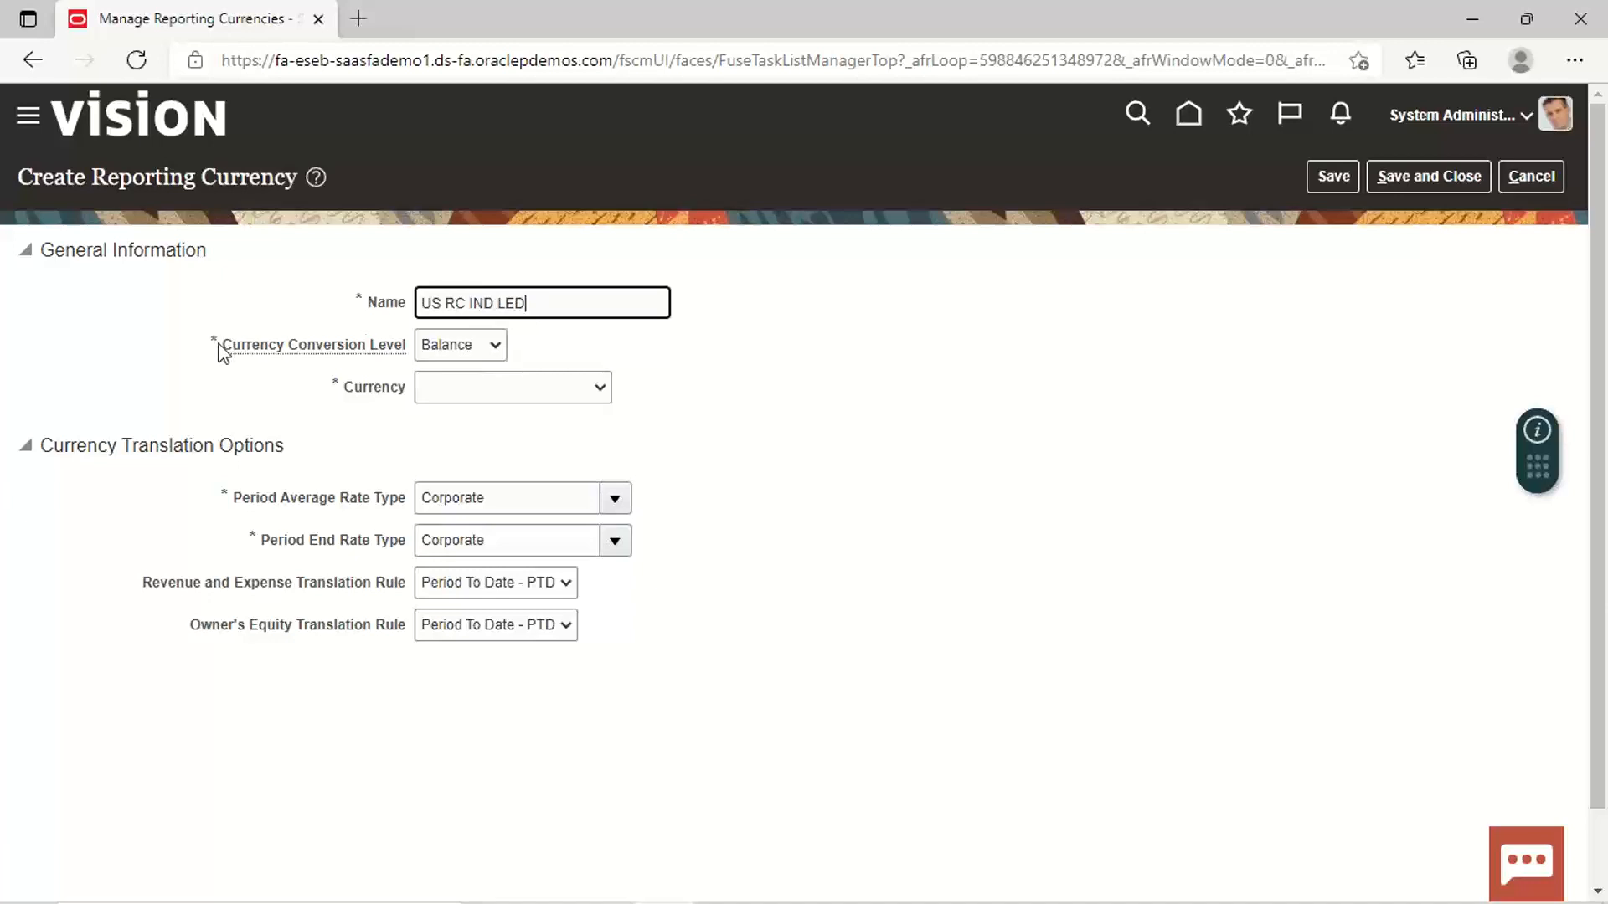
# Step: Keep Corporate rate type and Period To Date rule, and set conversion level to Journal
pyautogui.click(496, 346)
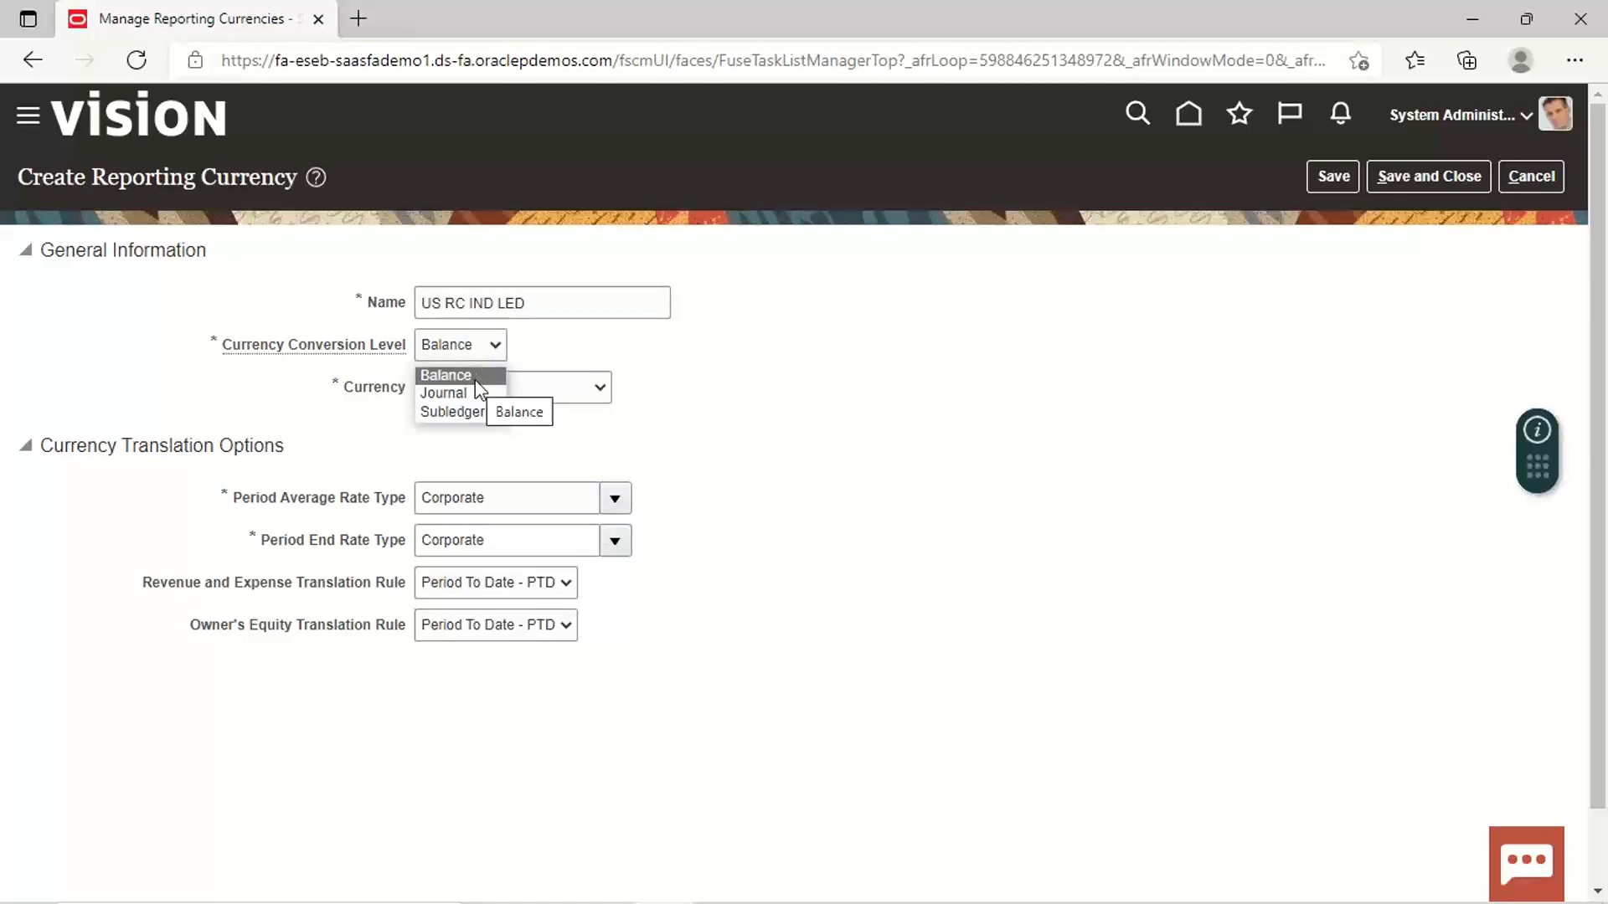
pyautogui.click(476, 376)
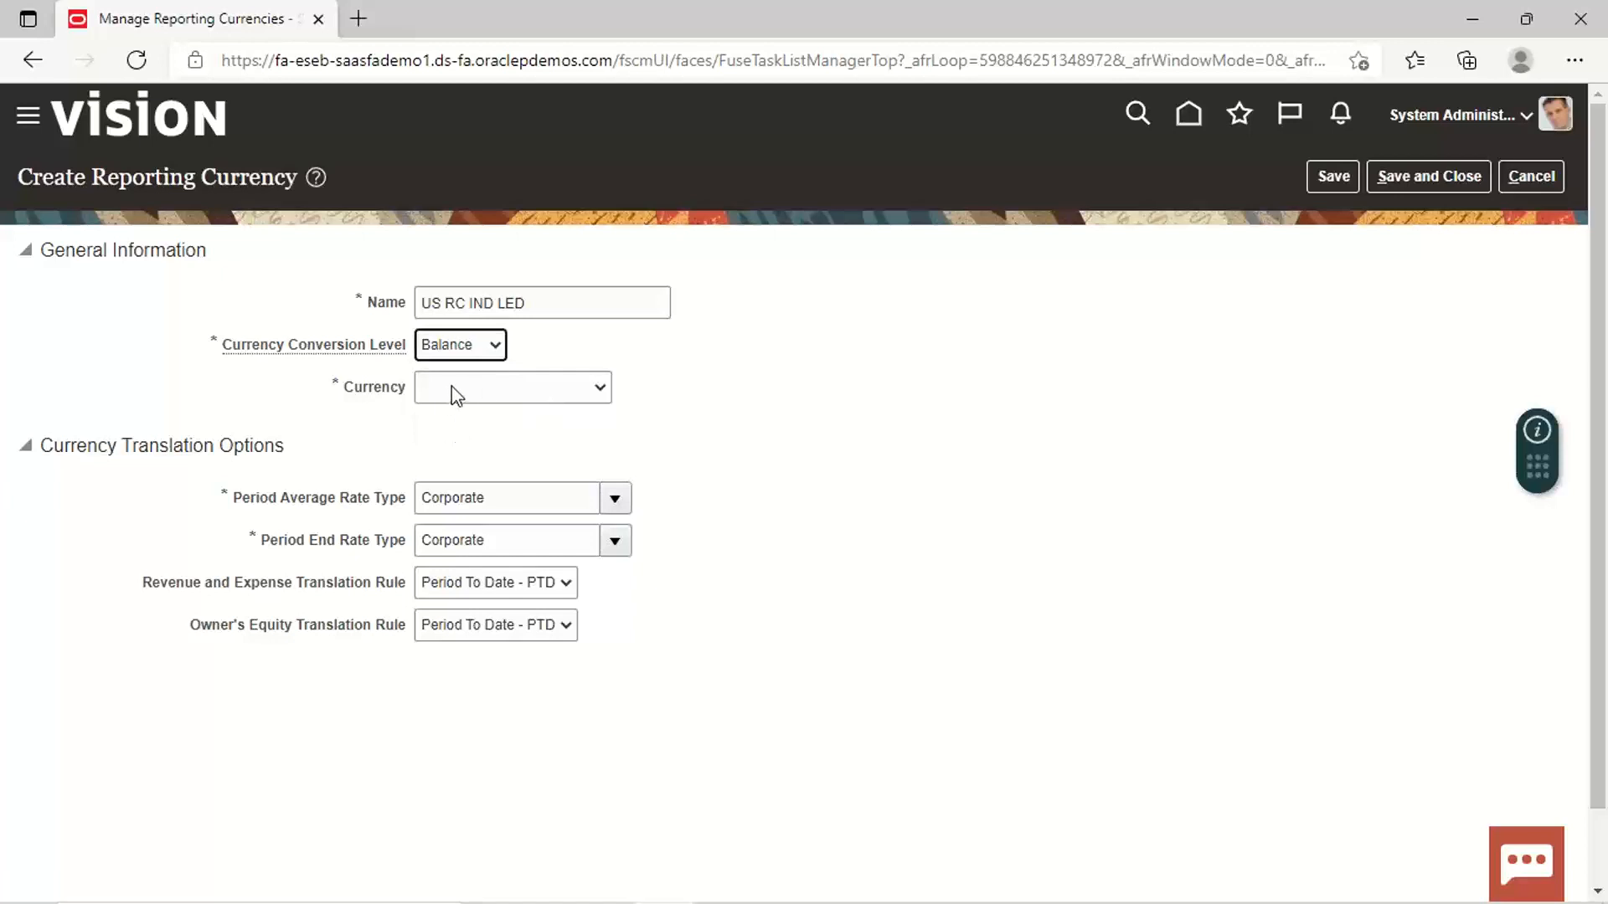
pyautogui.click(600, 387)
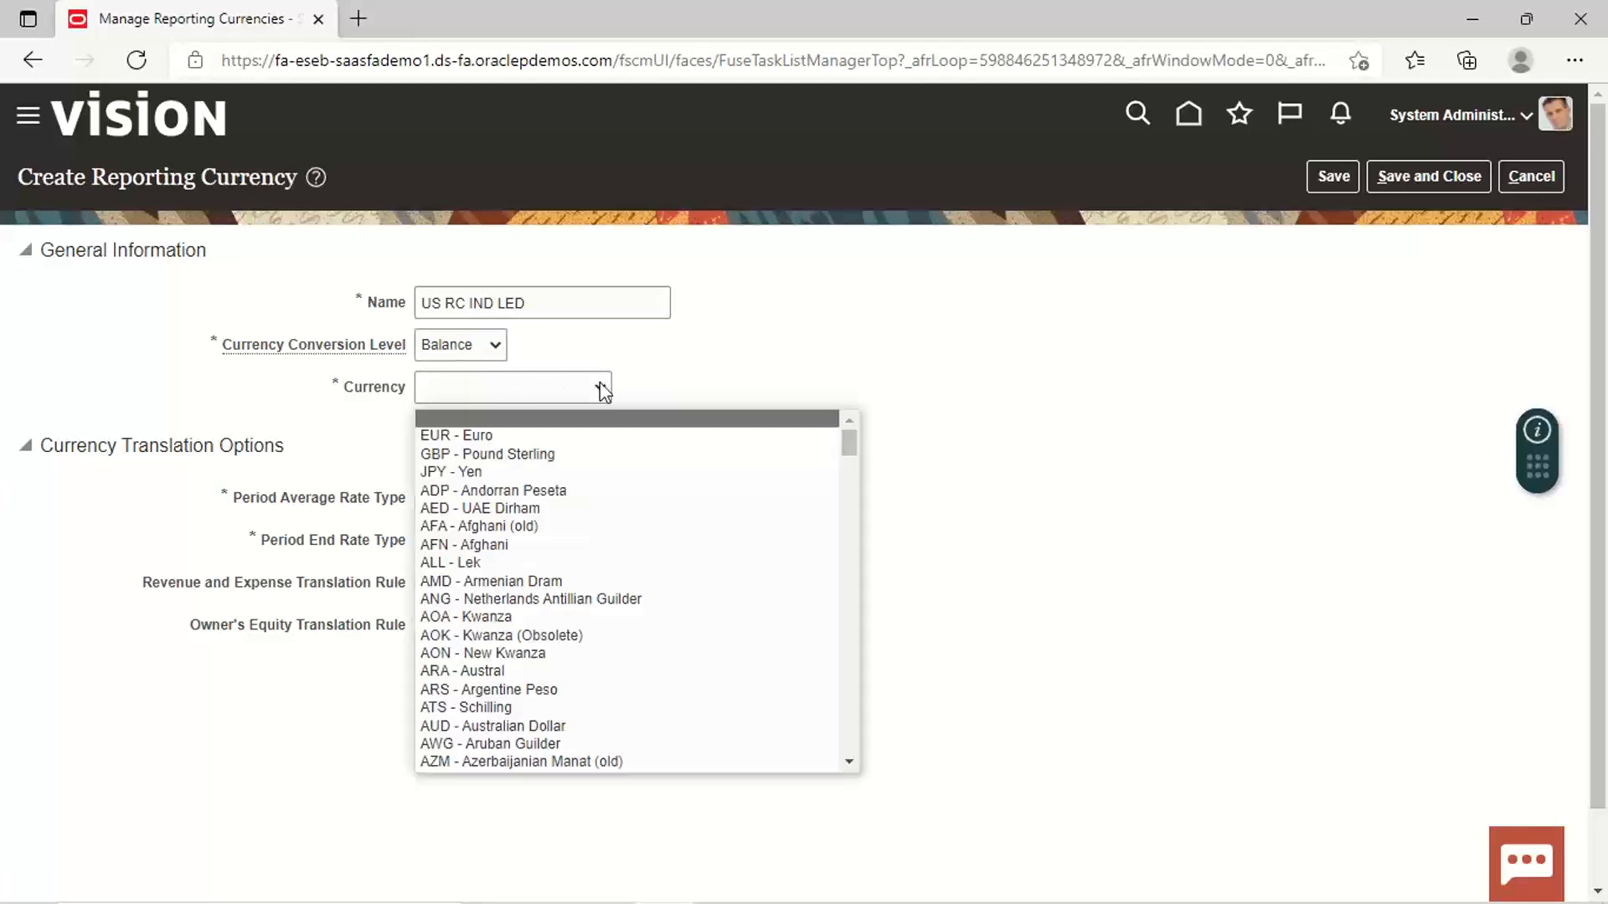
pyautogui.click(599, 387)
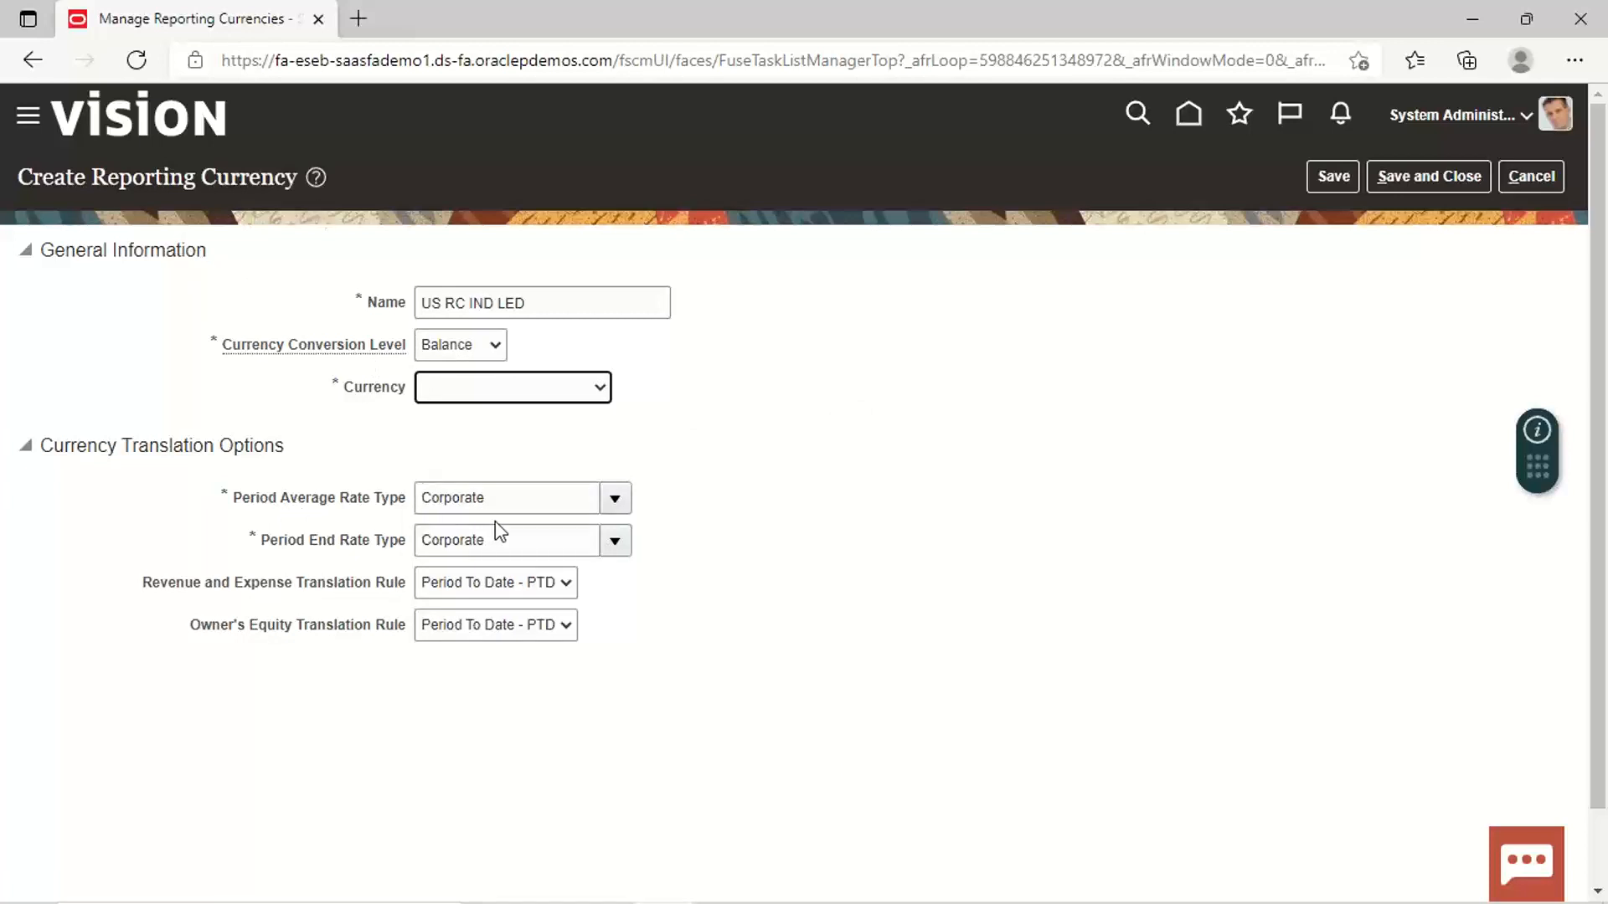
pyautogui.click(616, 509)
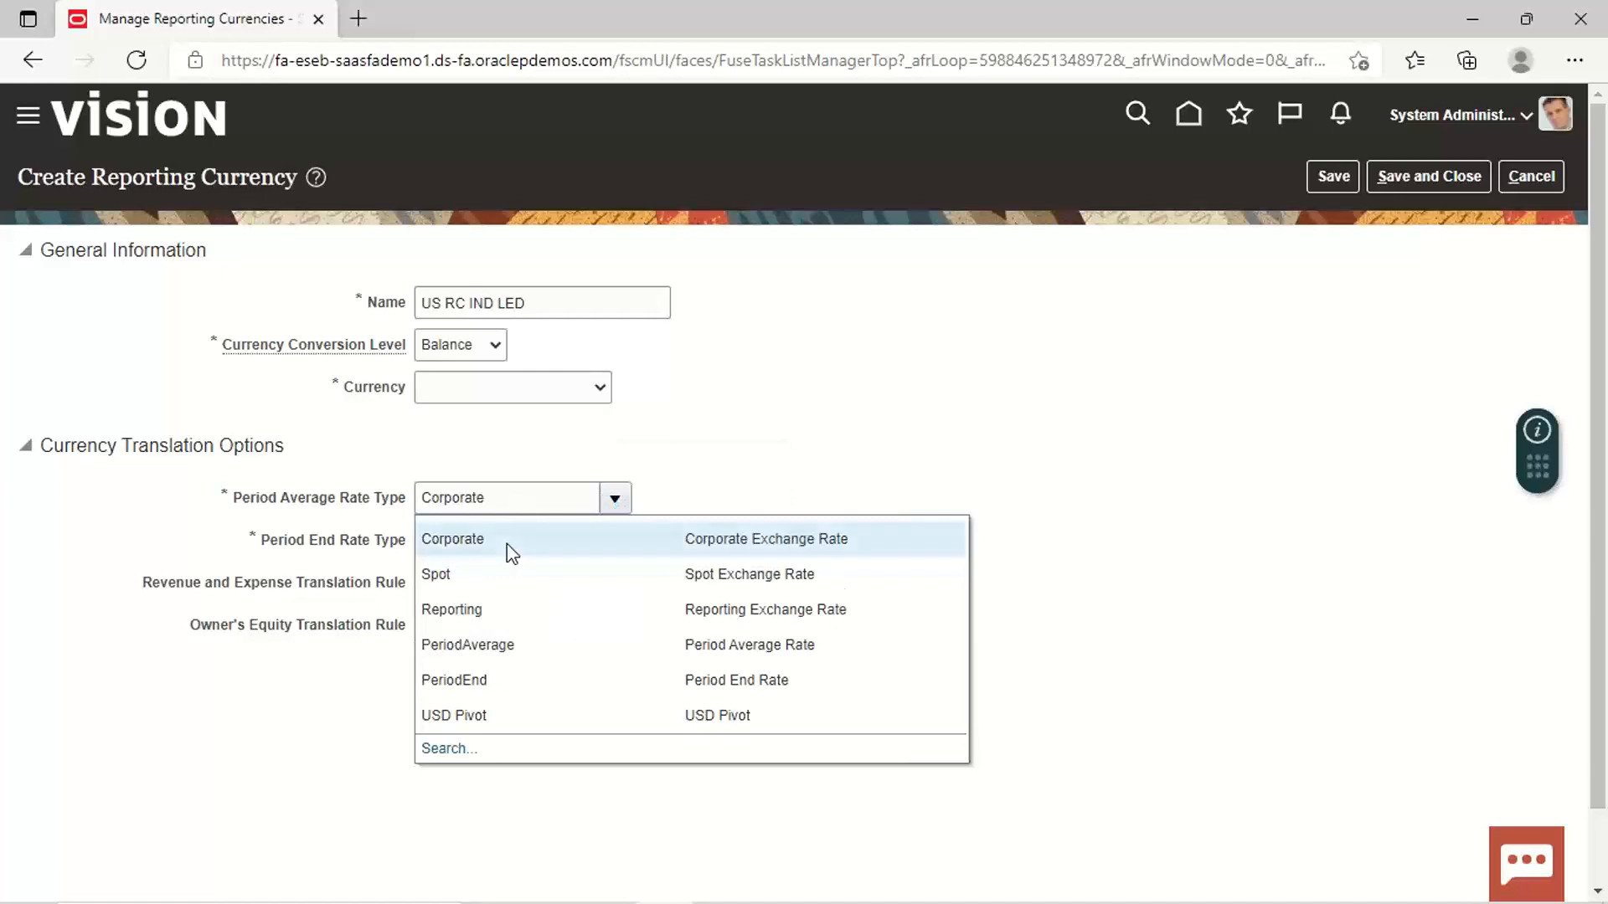
pyautogui.click(506, 544)
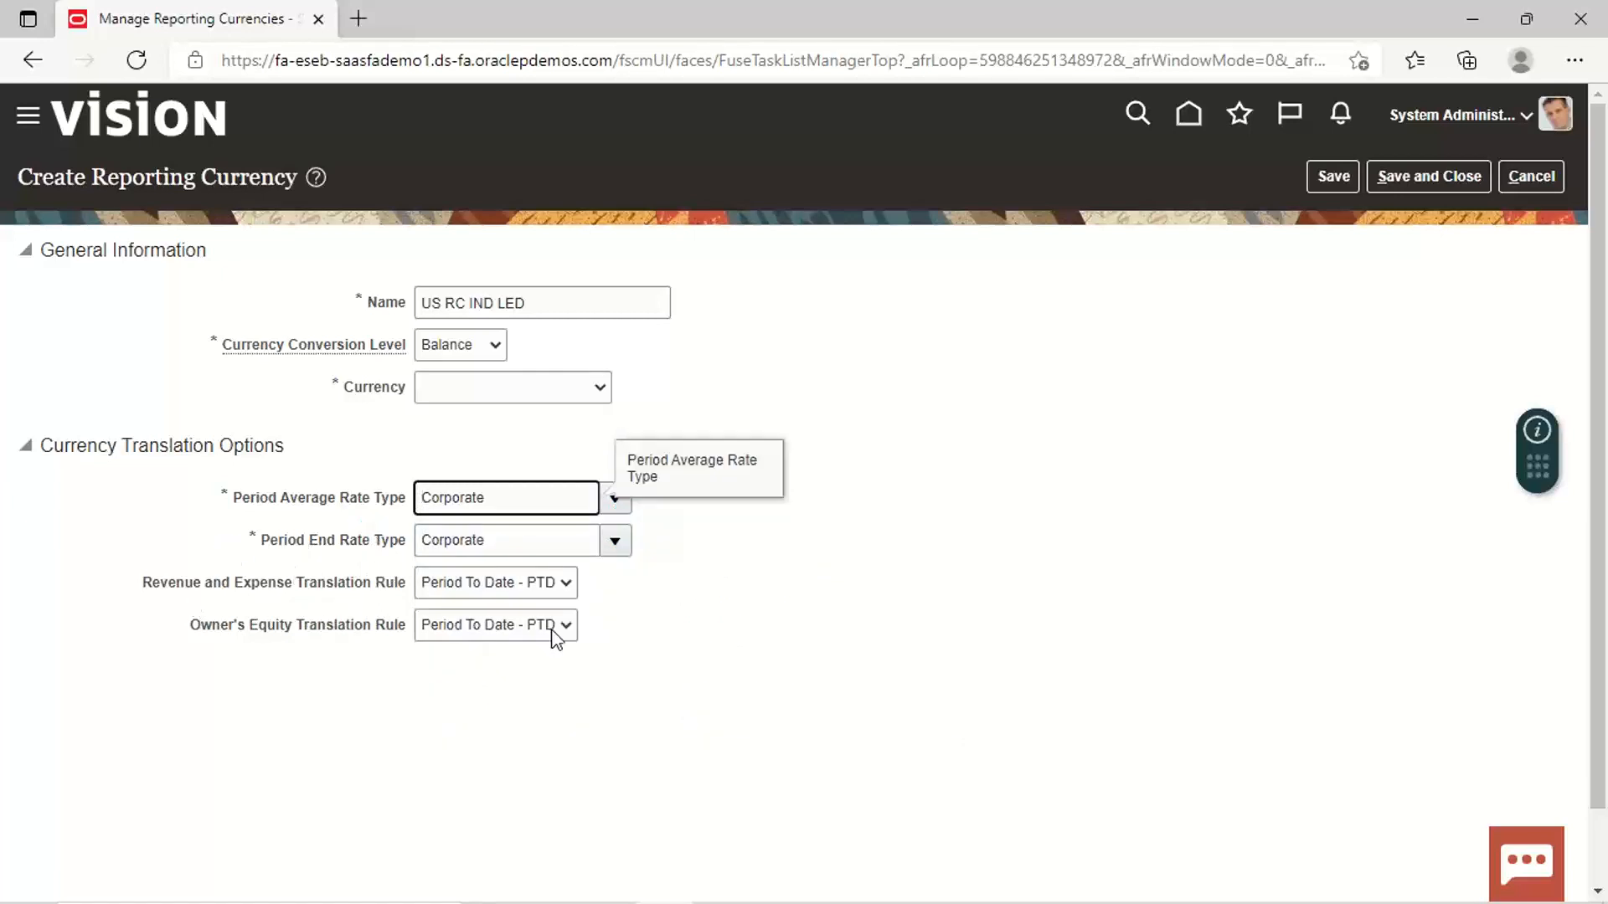
pyautogui.click(568, 583)
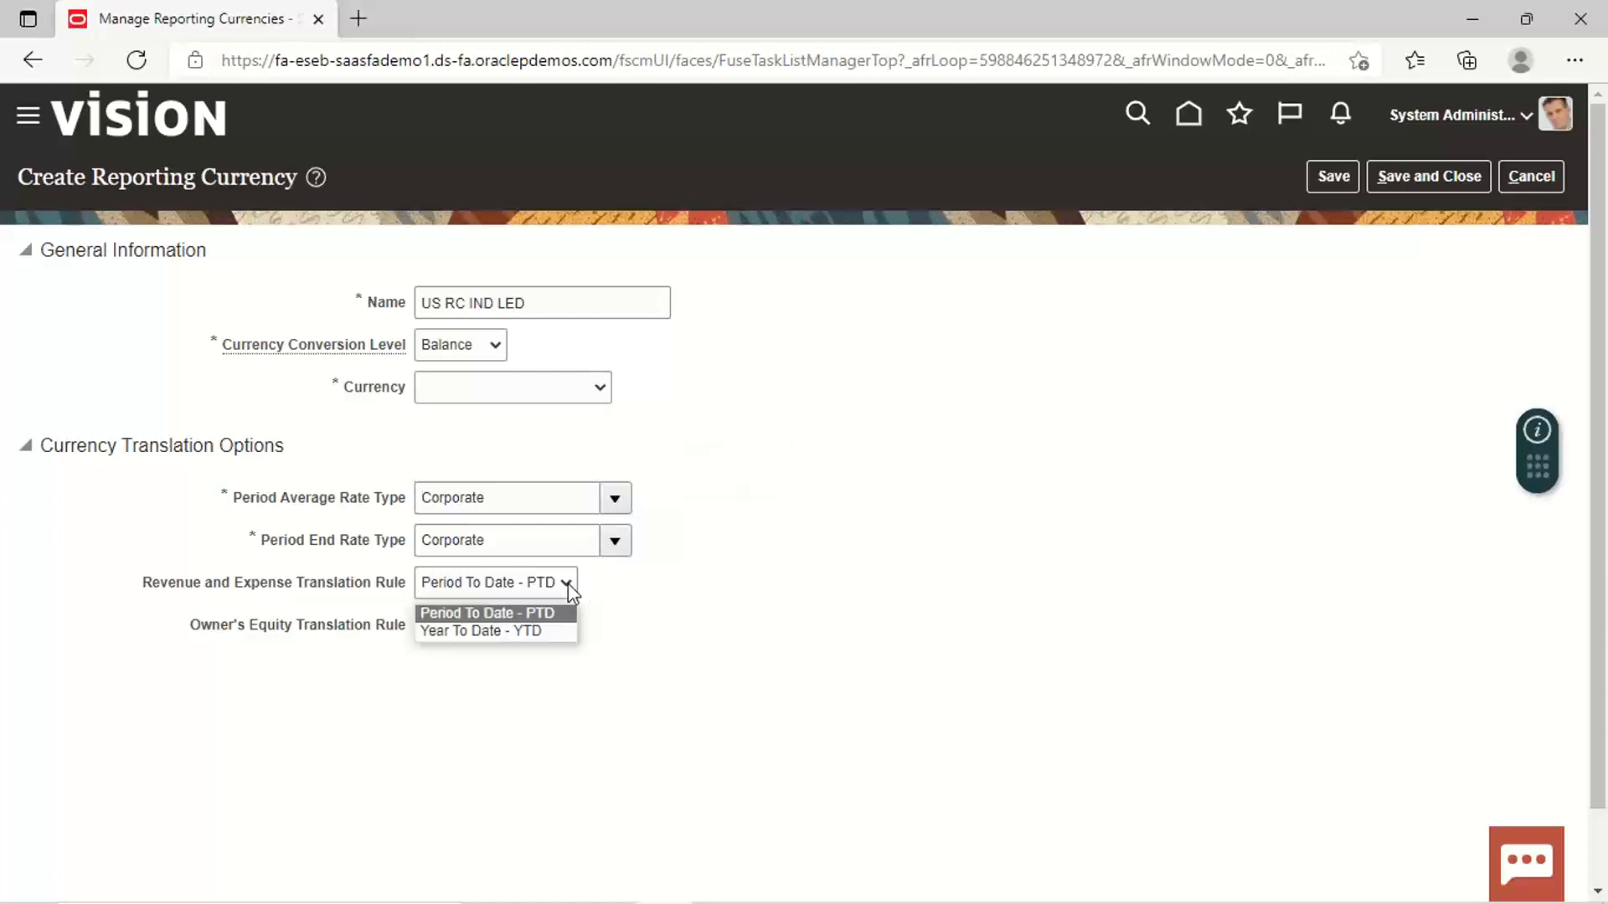
pyautogui.click(568, 583)
pyautogui.click(568, 583)
pyautogui.click(567, 582)
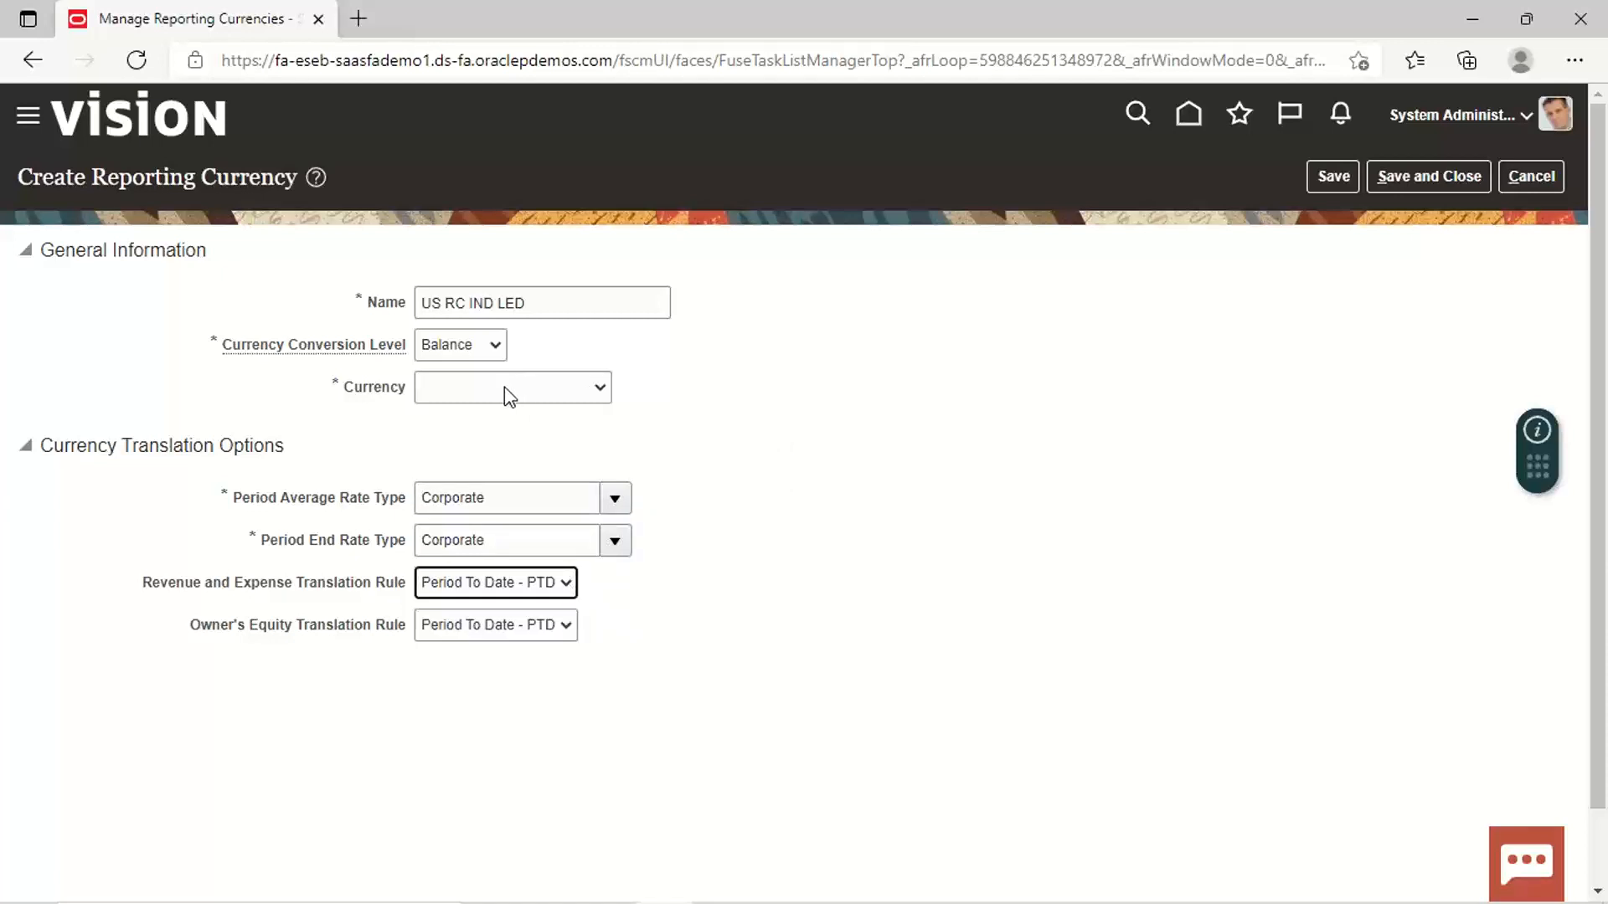
pyautogui.click(496, 346)
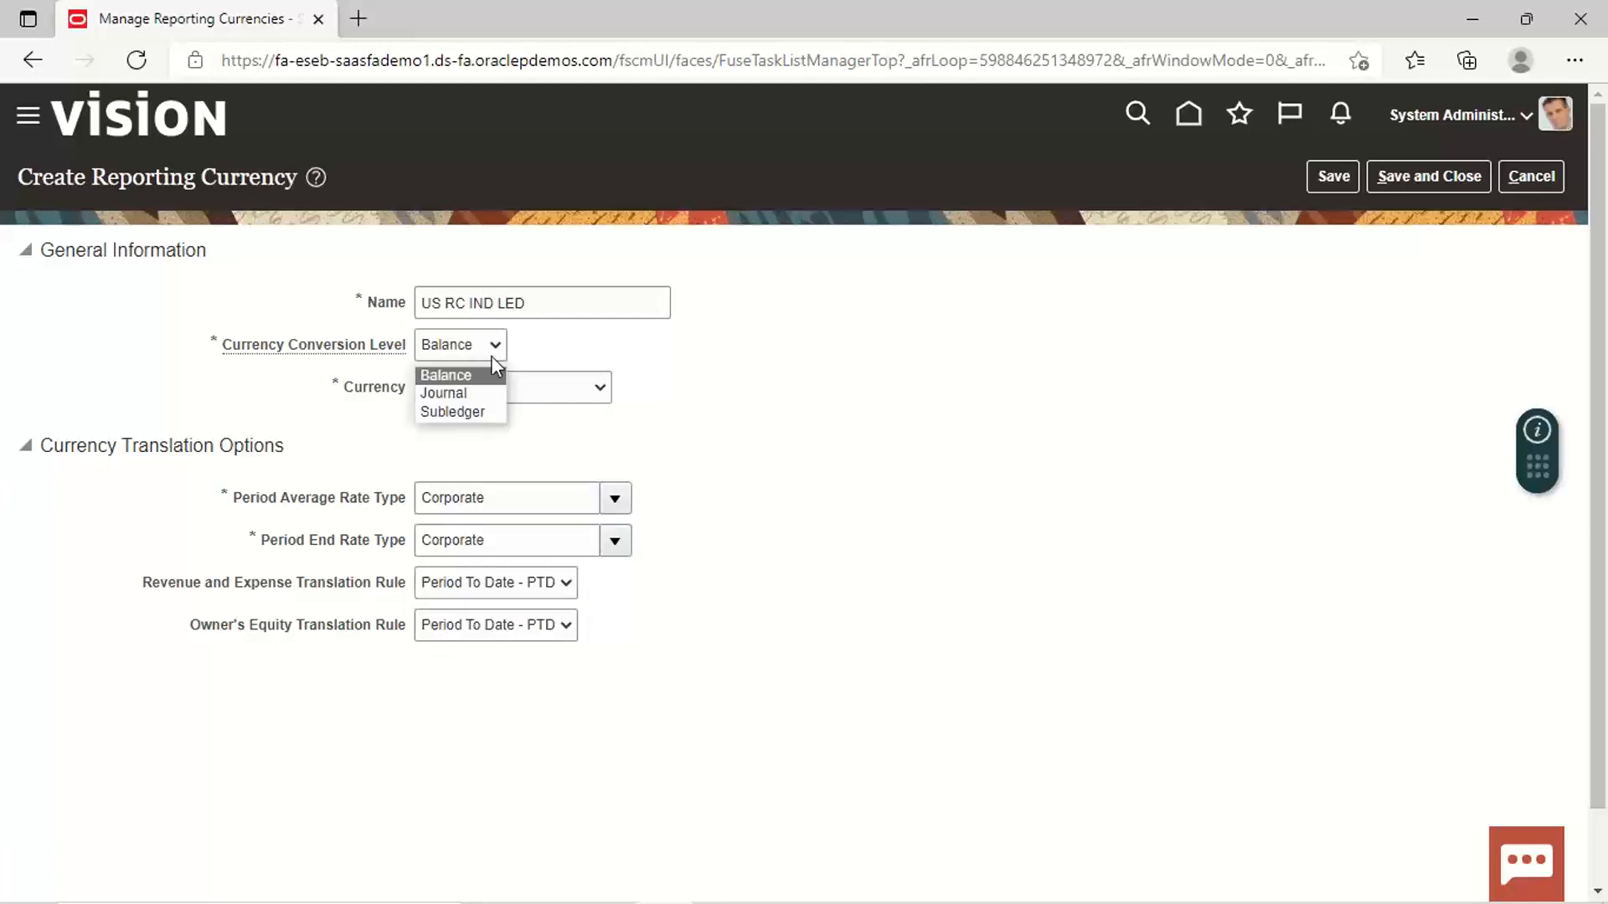
pyautogui.click(453, 394)
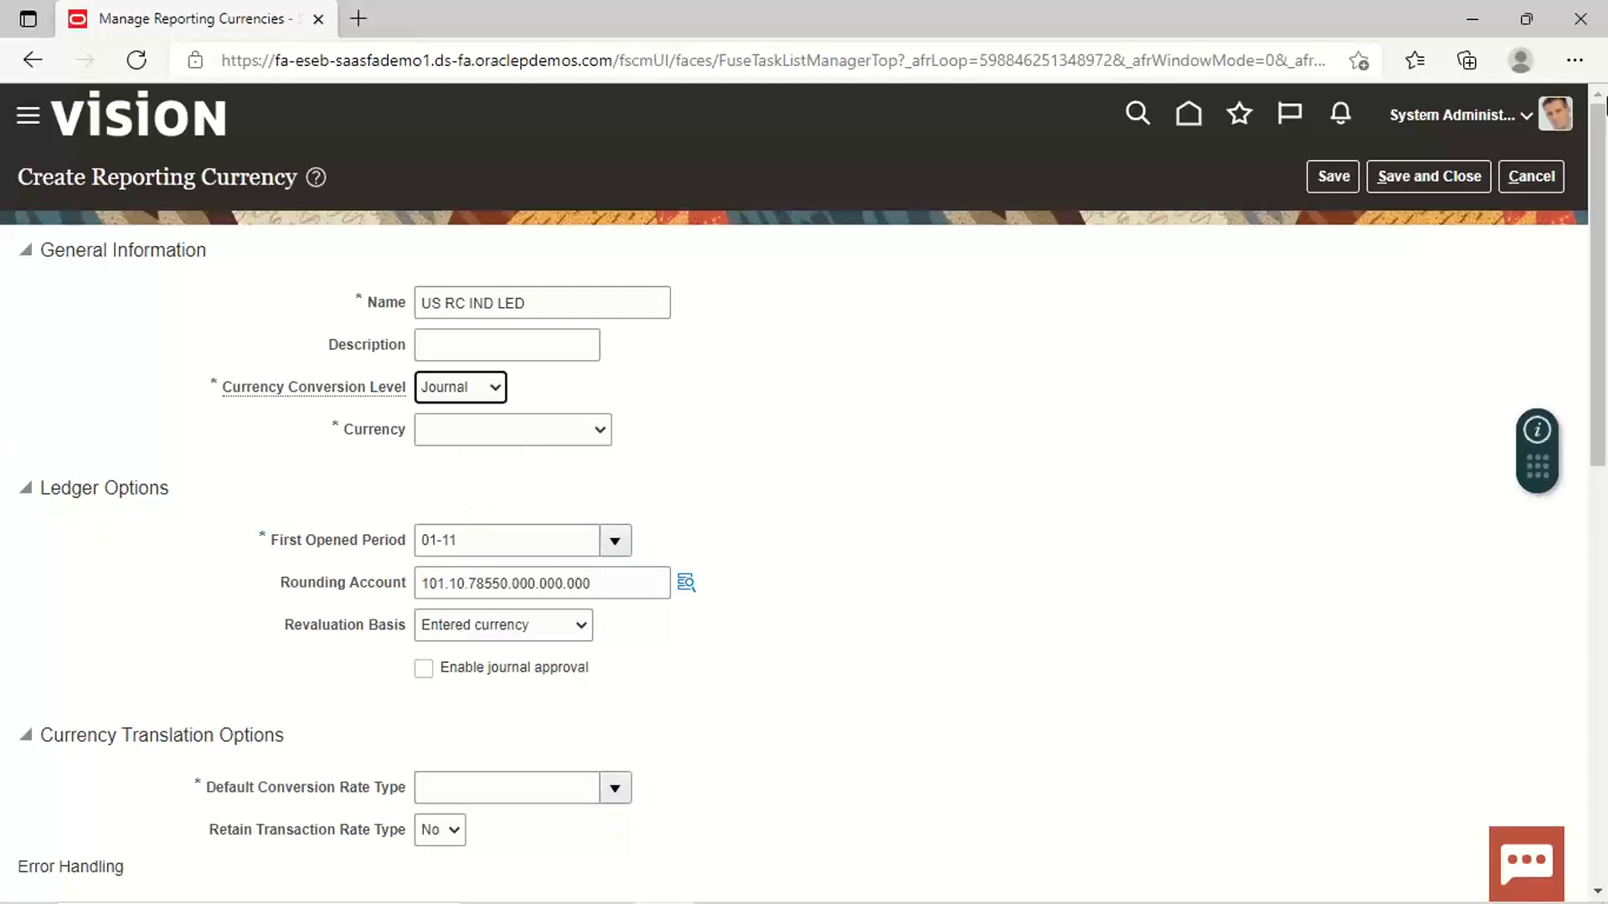
# Step: Switch the conversion level to Subledger and select INR - Indian Rupee as the currency
pyautogui.moveTo(1605, 105); pyautogui.dragTo(1605, 234)
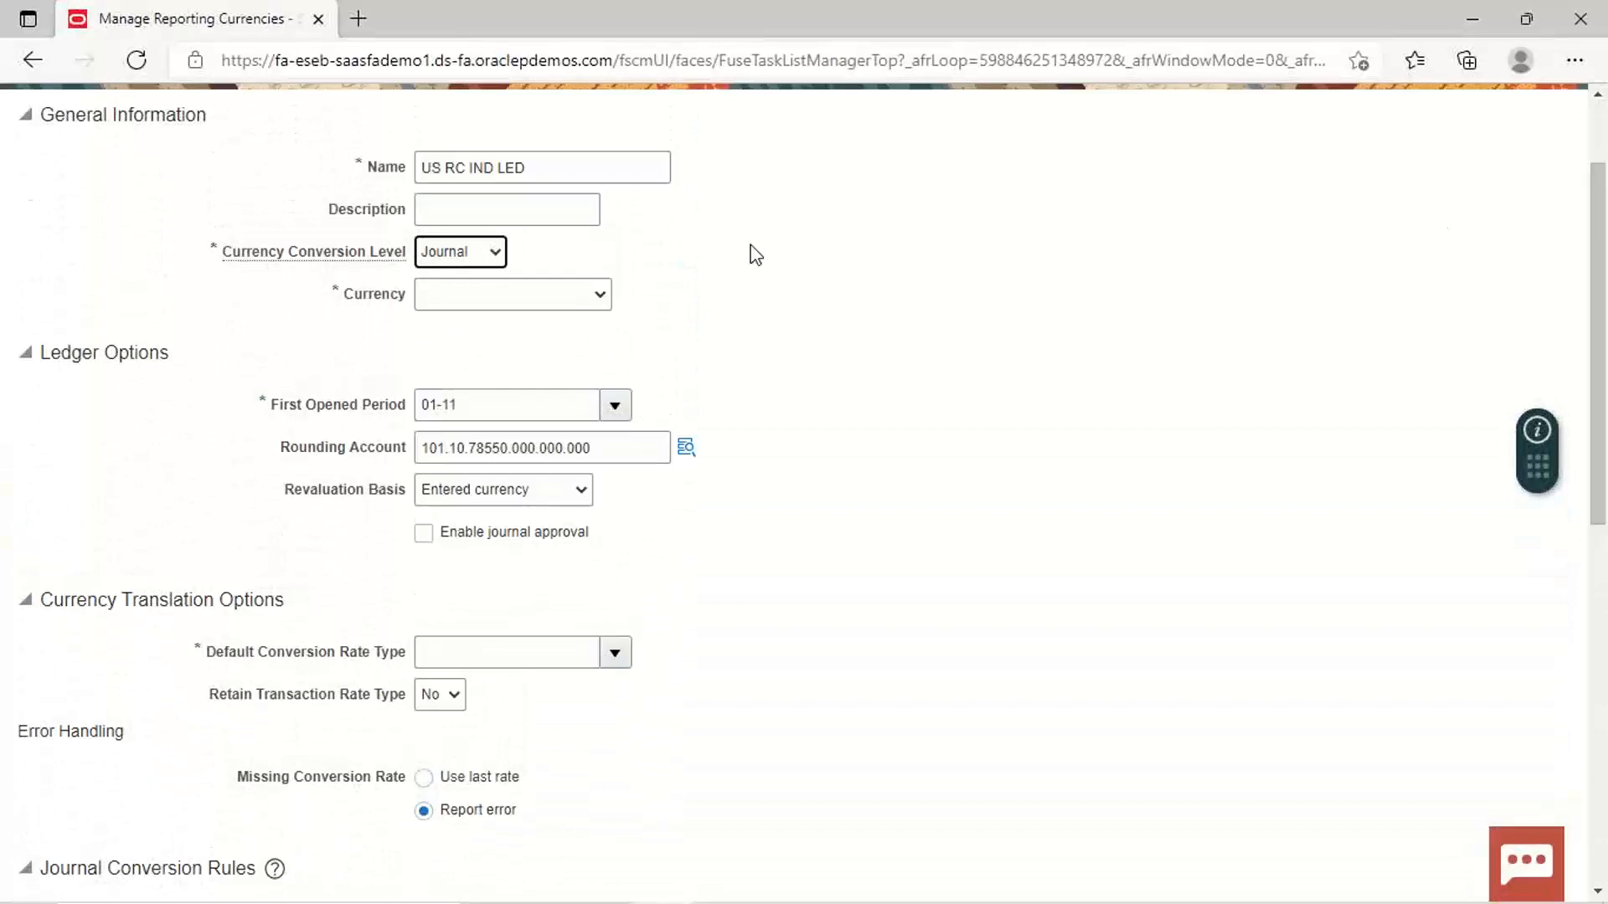
pyautogui.click(495, 254)
pyautogui.click(461, 311)
pyautogui.click(604, 294)
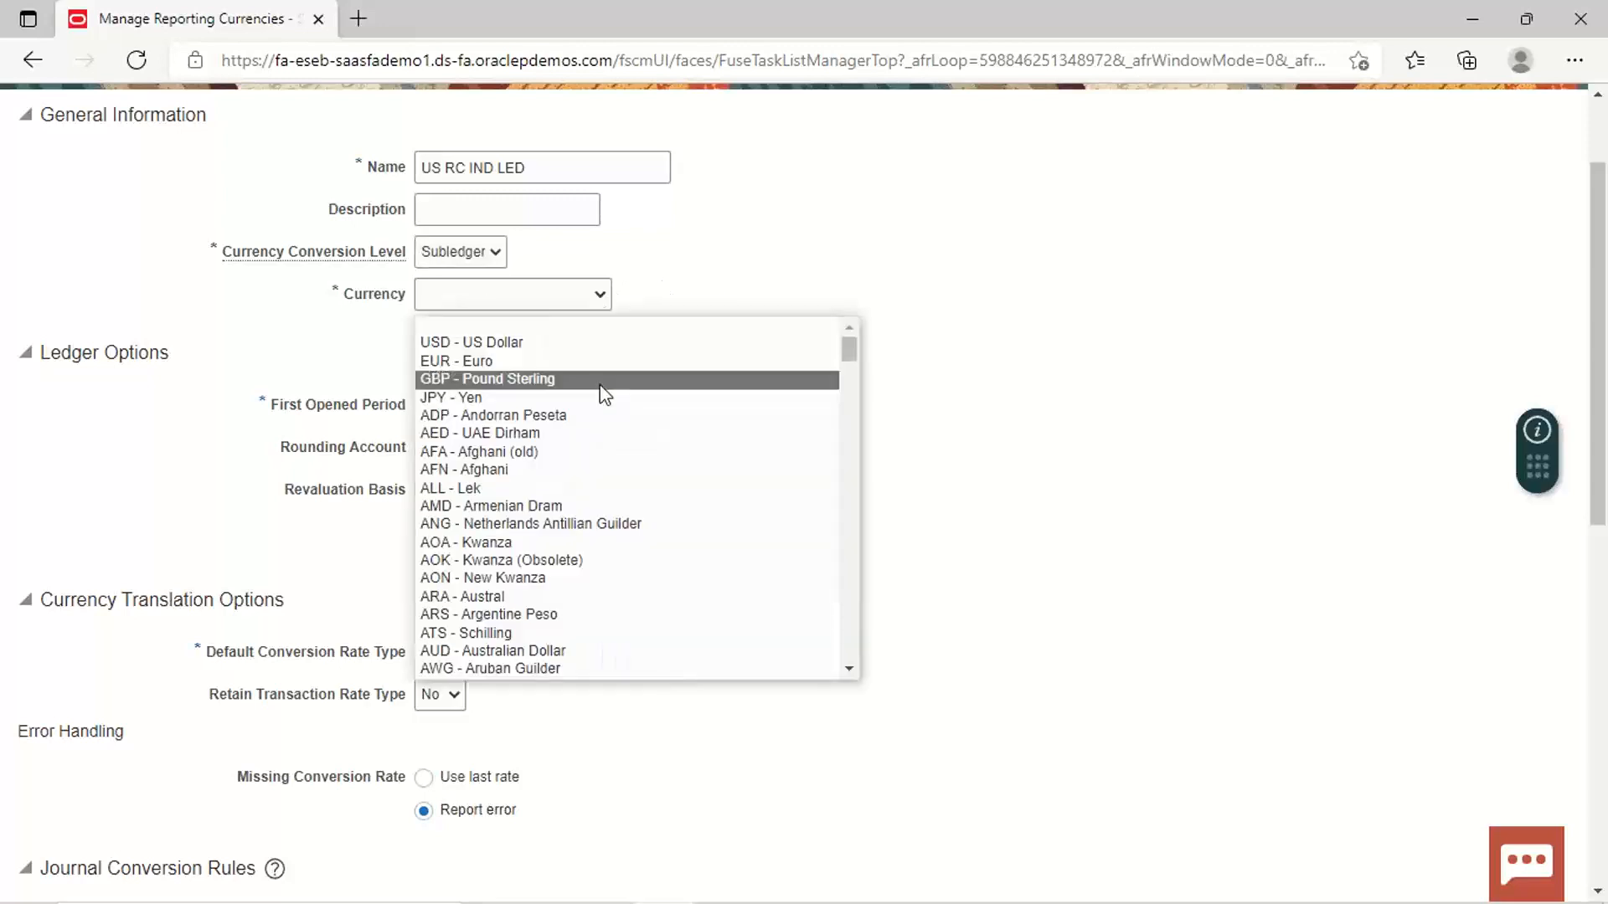
pyautogui.click(849, 677)
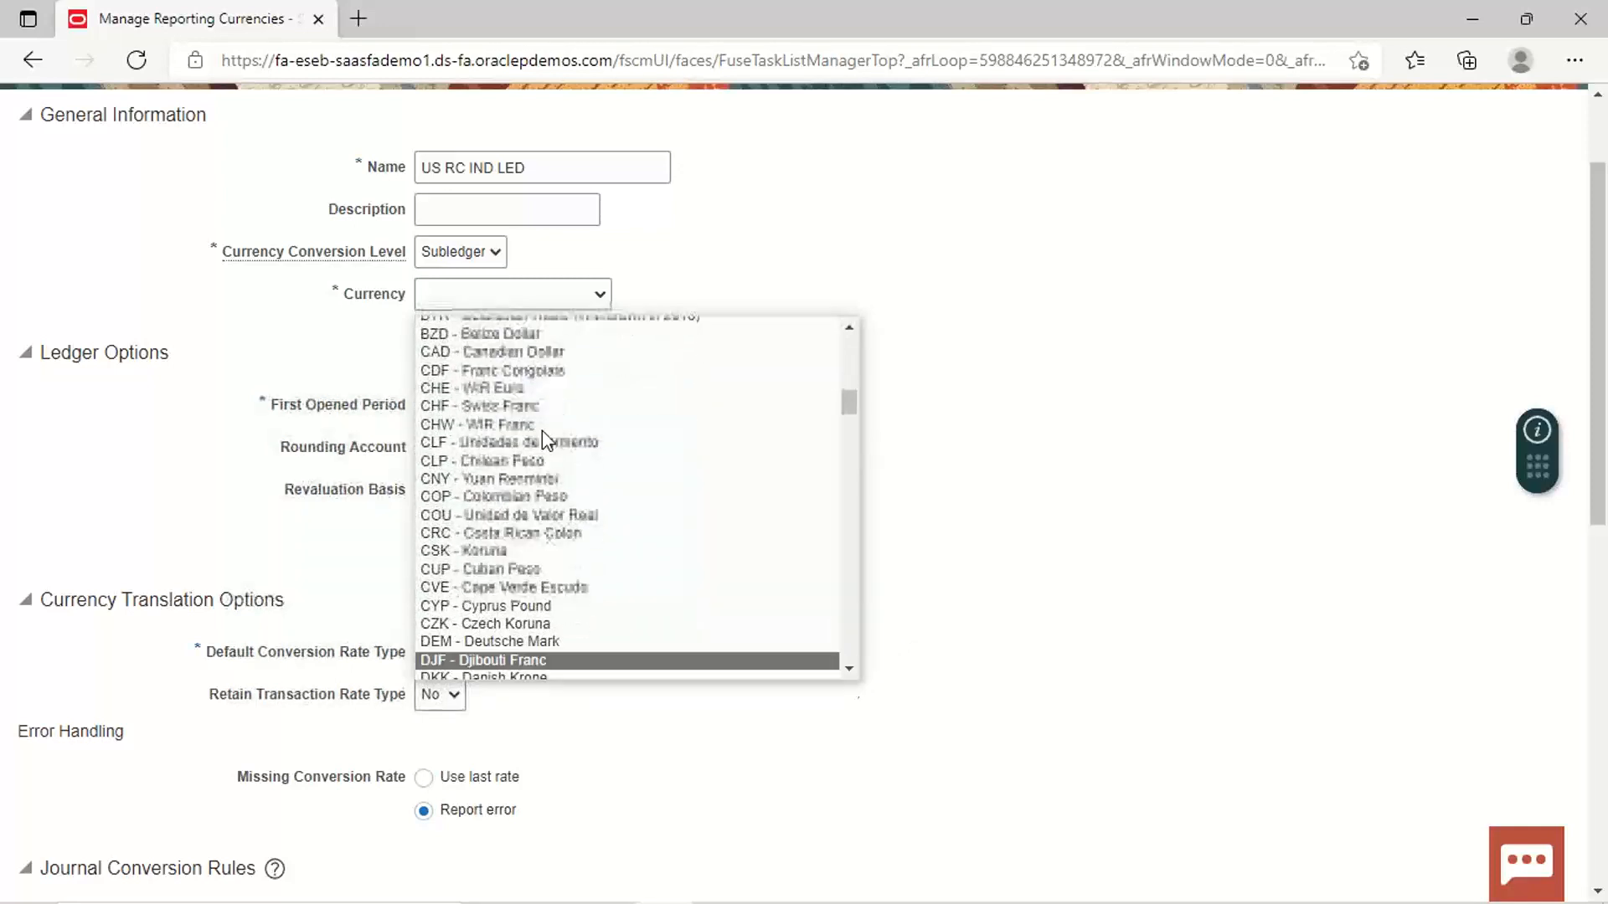
pyautogui.click(461, 294)
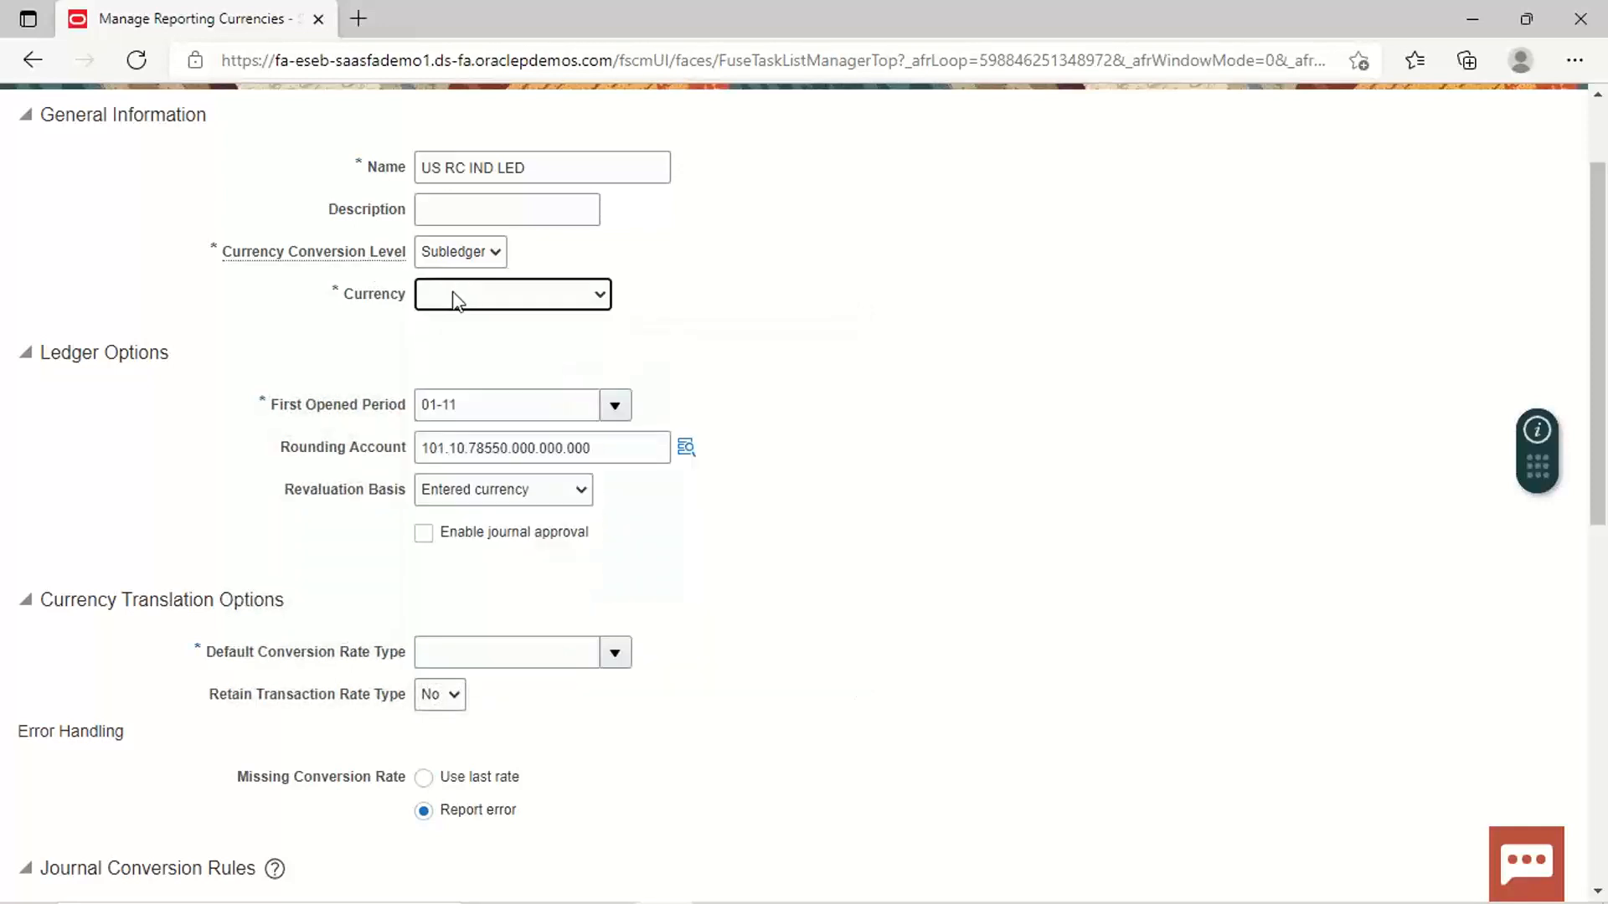
pyautogui.click(458, 298)
pyautogui.write('inr')
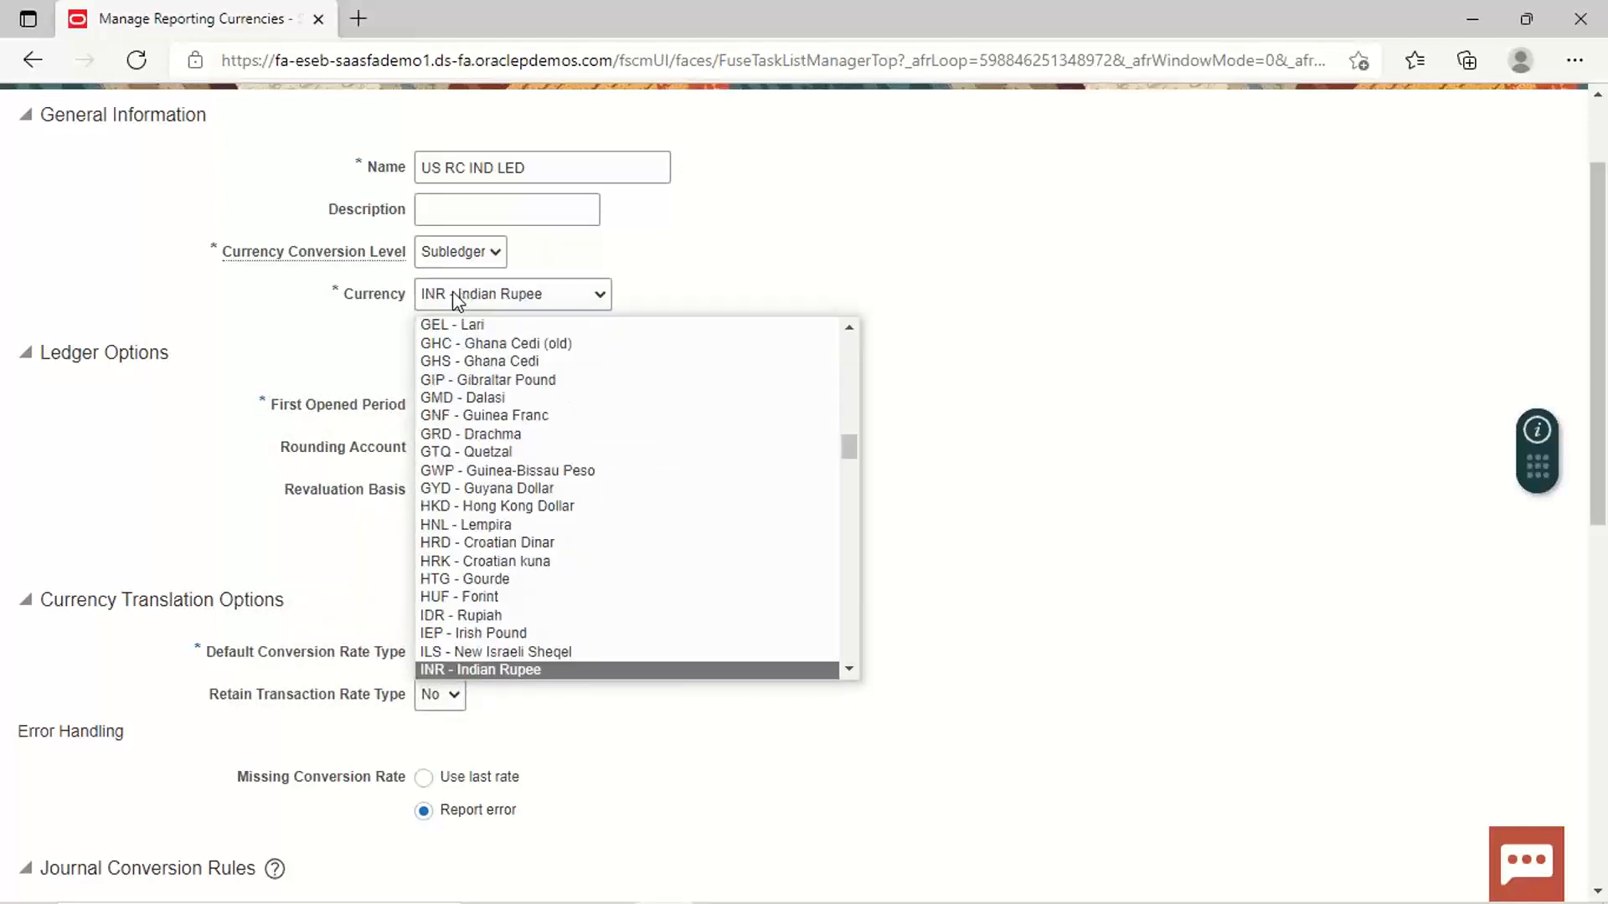
pyautogui.press('Return')
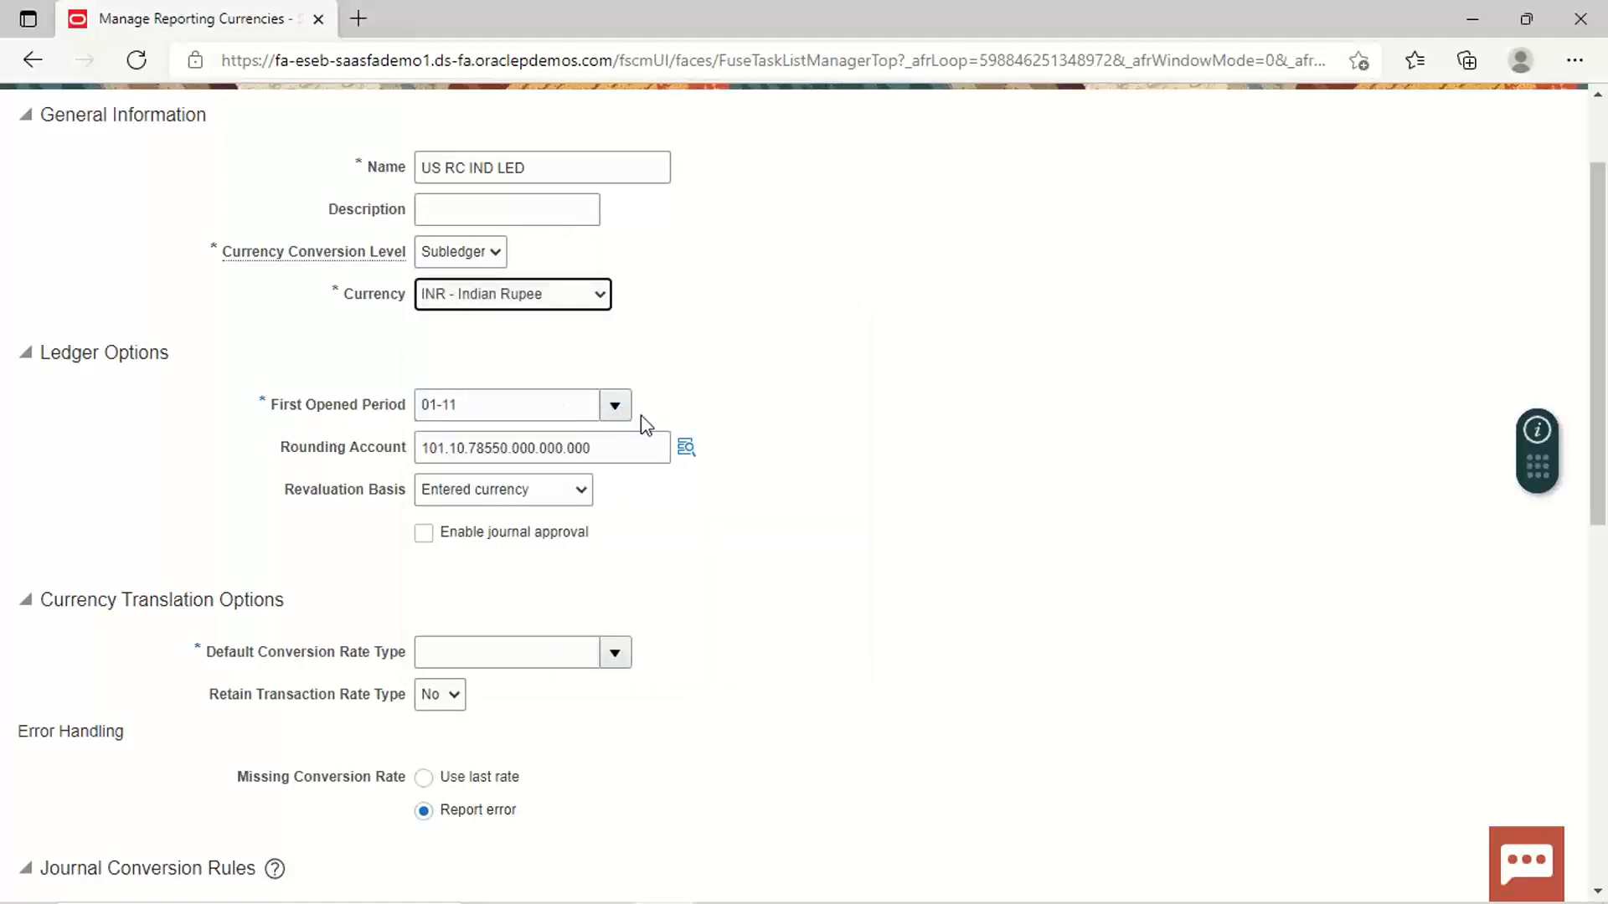
pyautogui.click(615, 407)
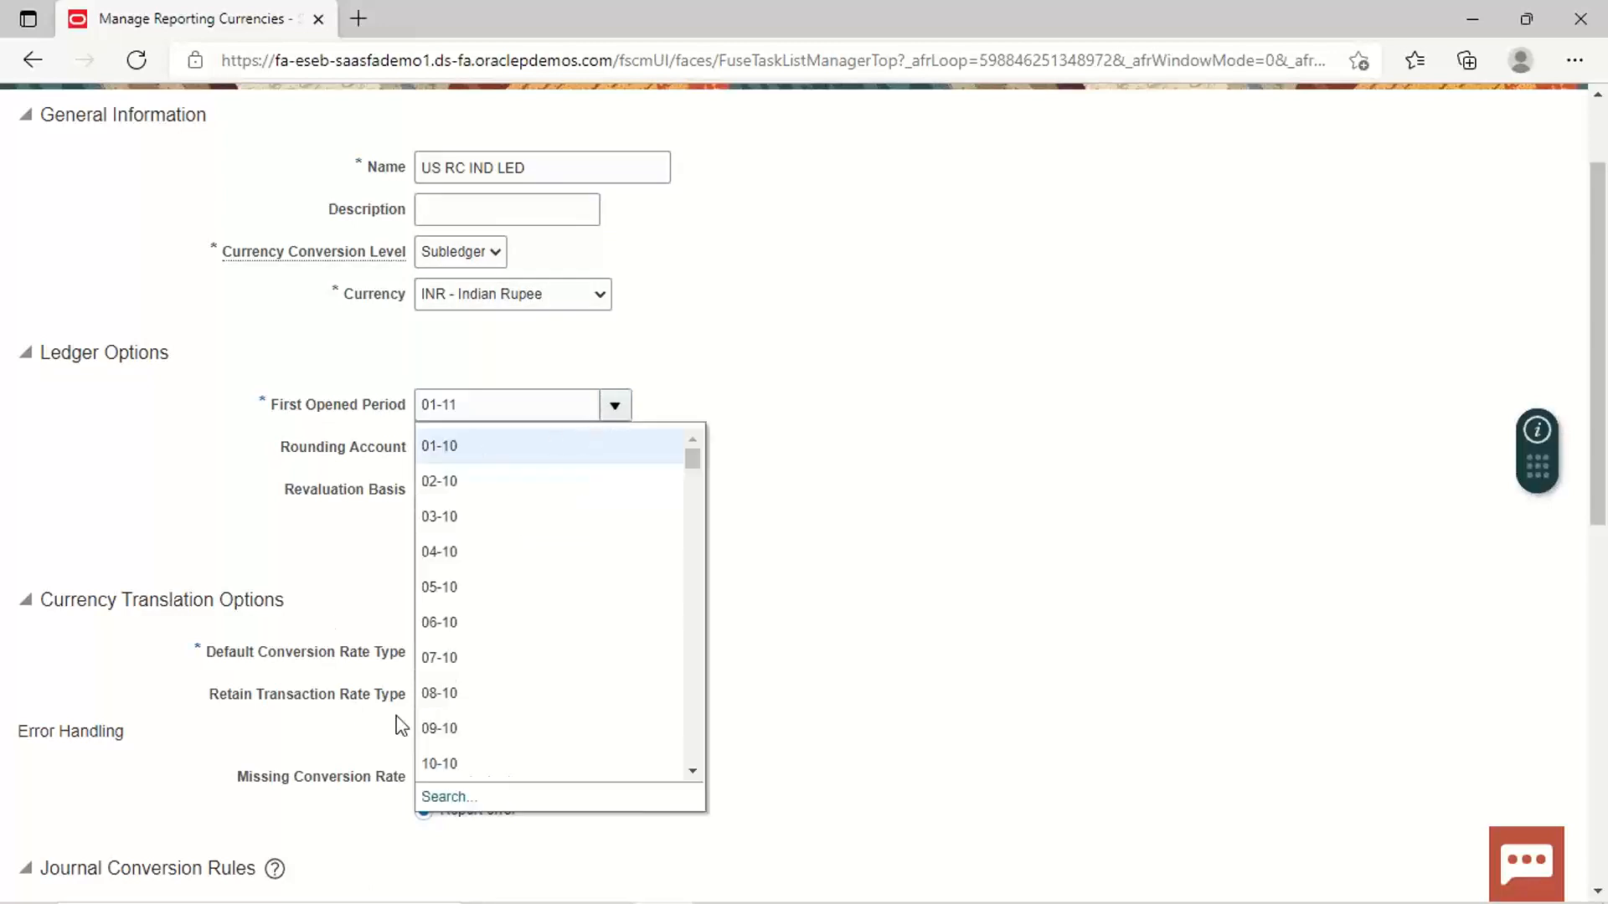
# Step: Search for period 01-21 and set it as the first opened period
pyautogui.click(453, 795)
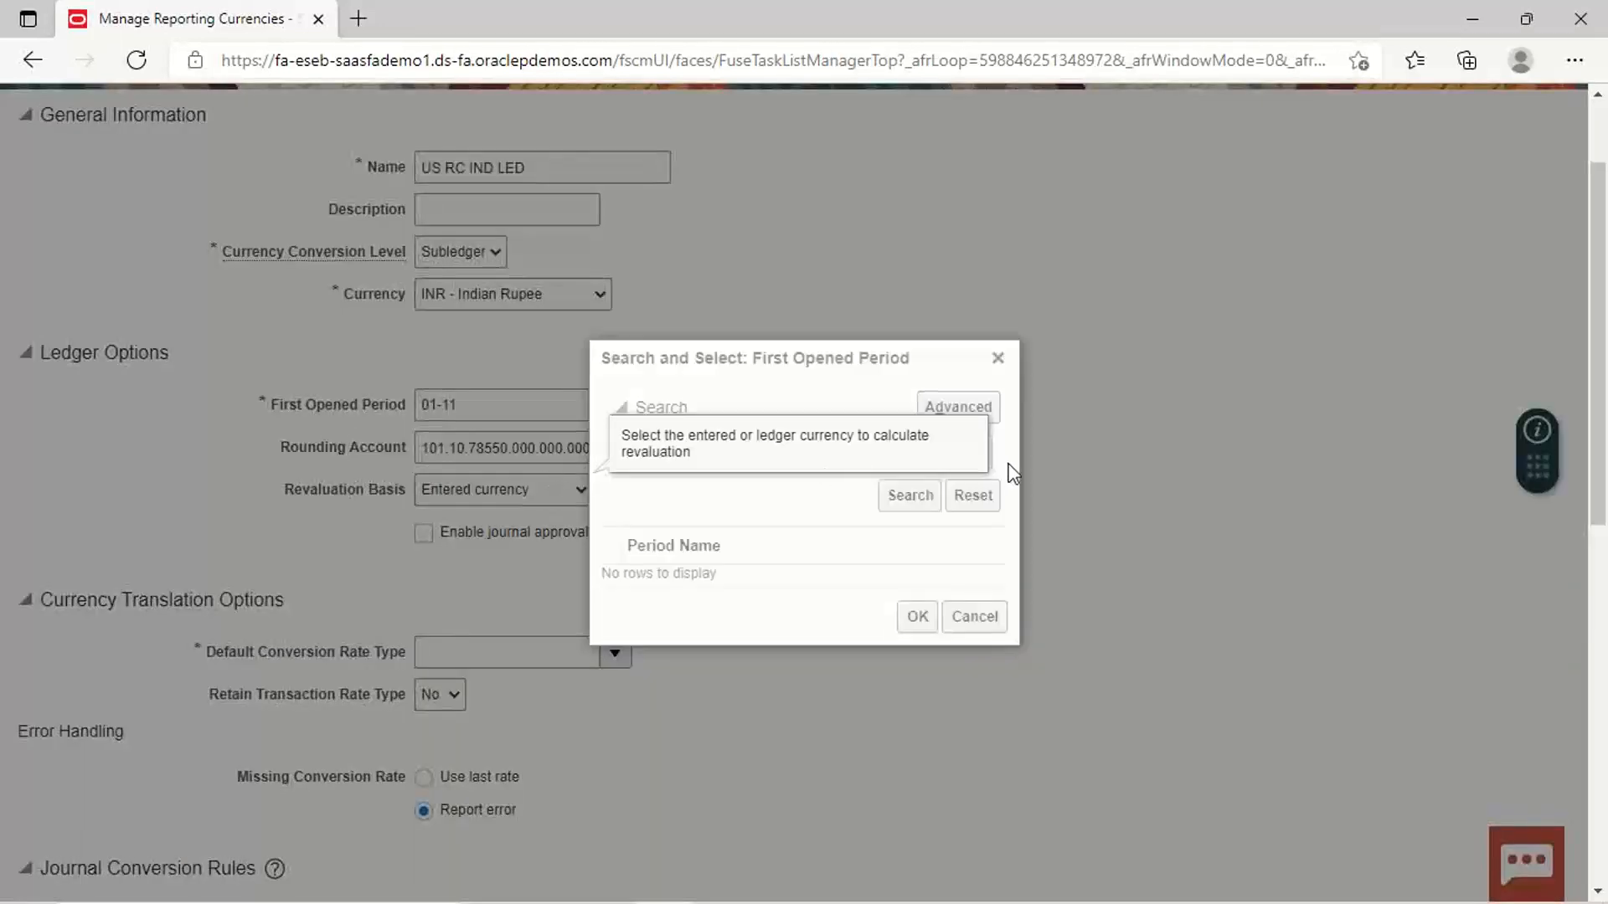
pyautogui.click(911, 441)
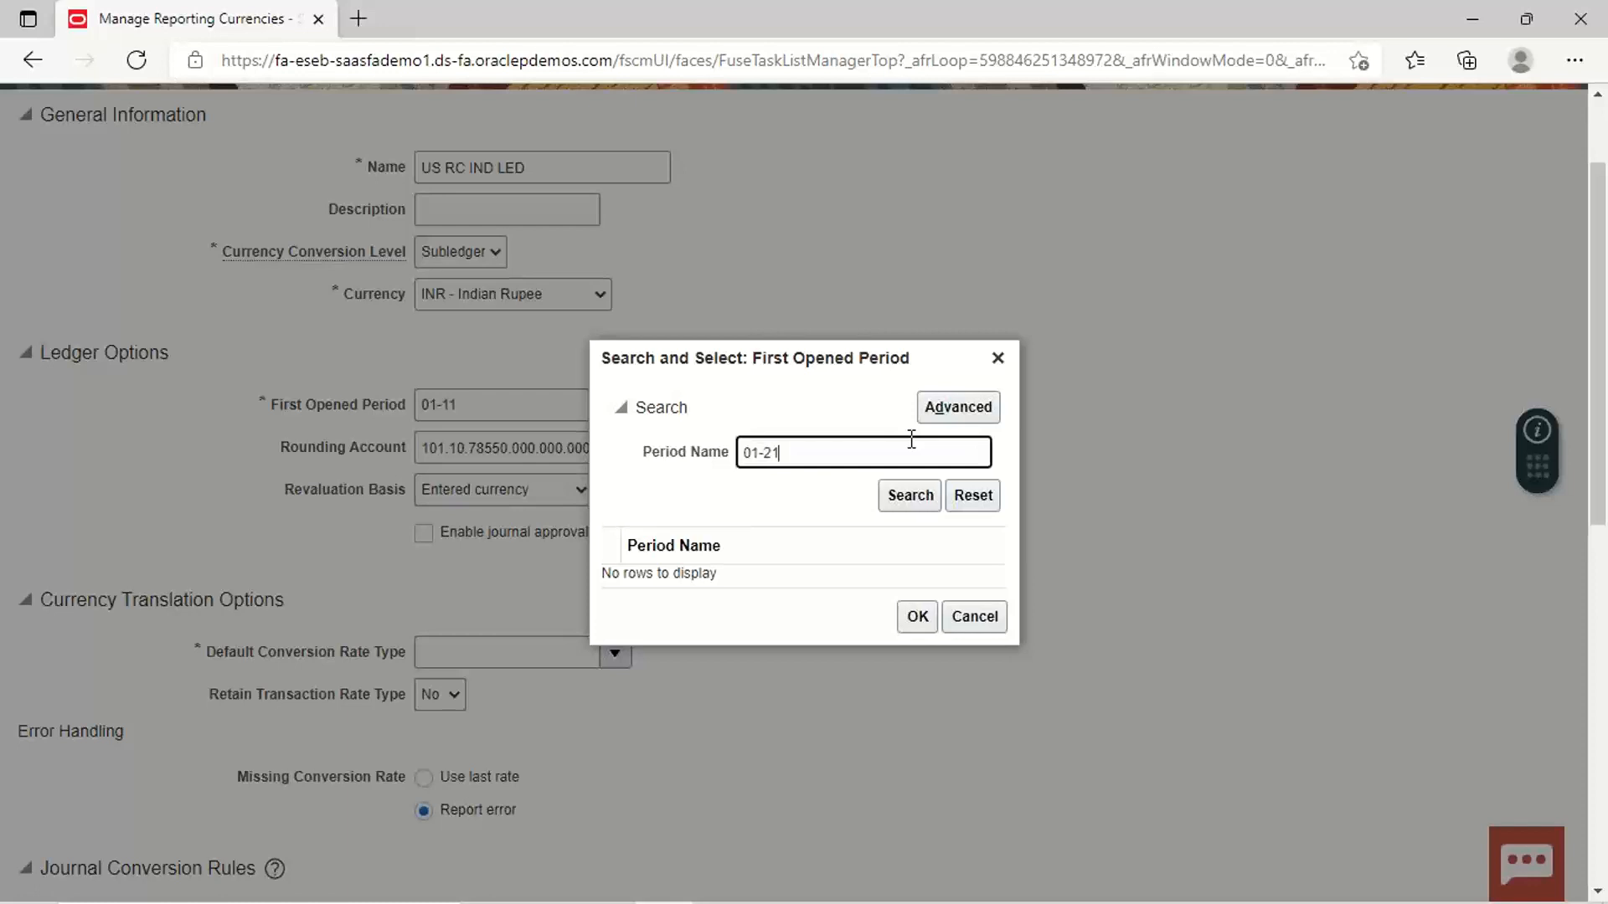
pyautogui.moveTo(915, 514); pyautogui.dragTo(911, 500)
pyautogui.click(896, 499)
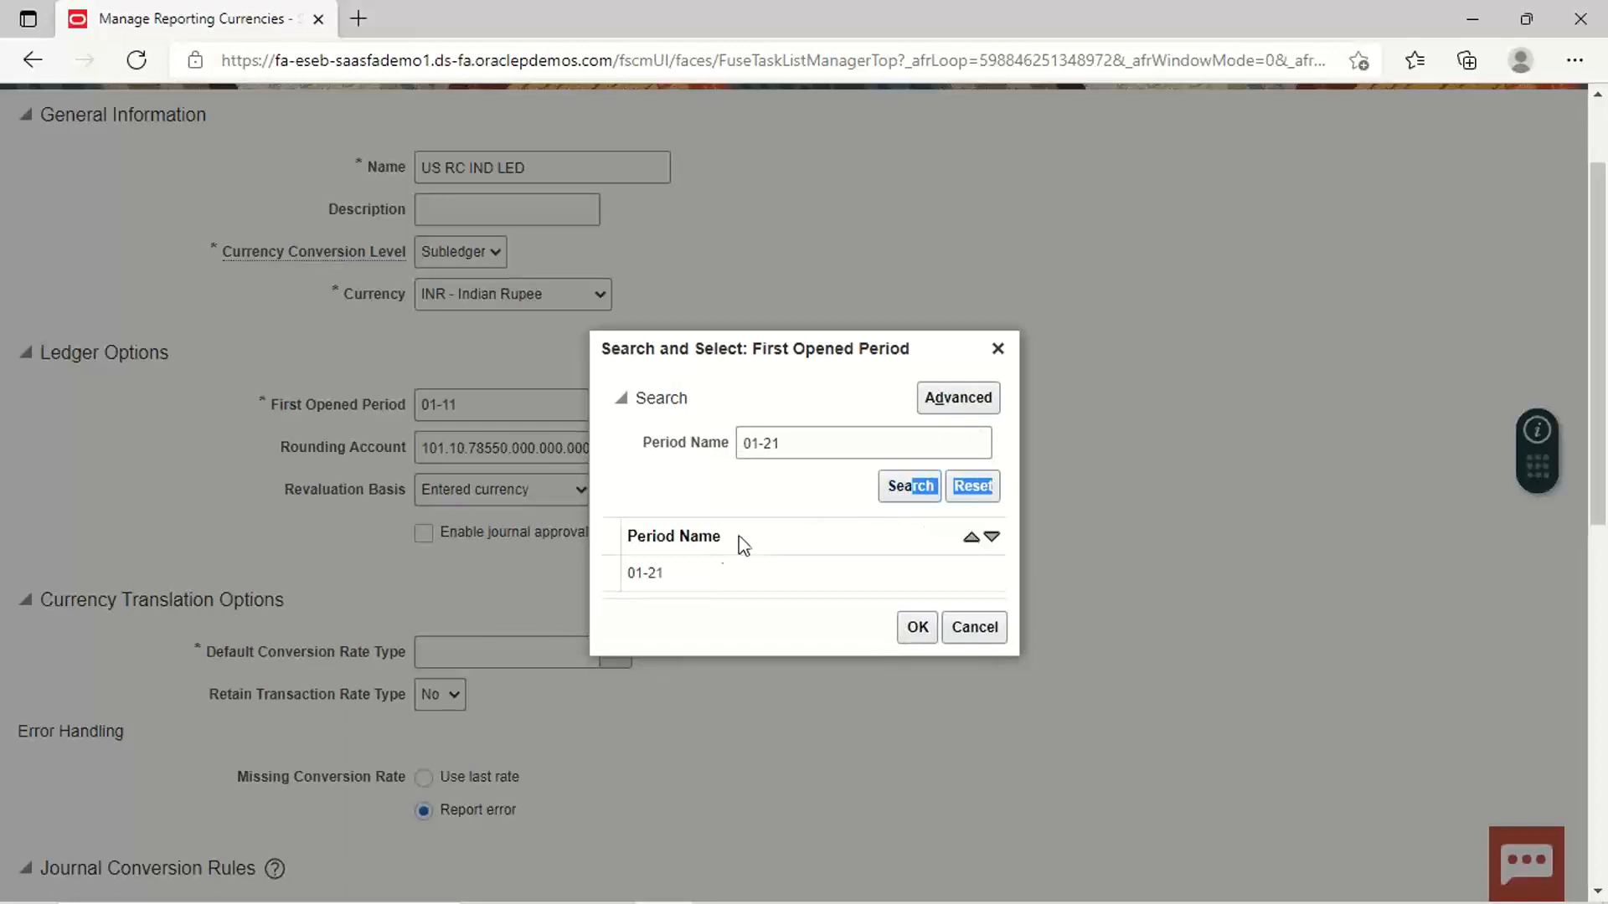
pyautogui.click(700, 575)
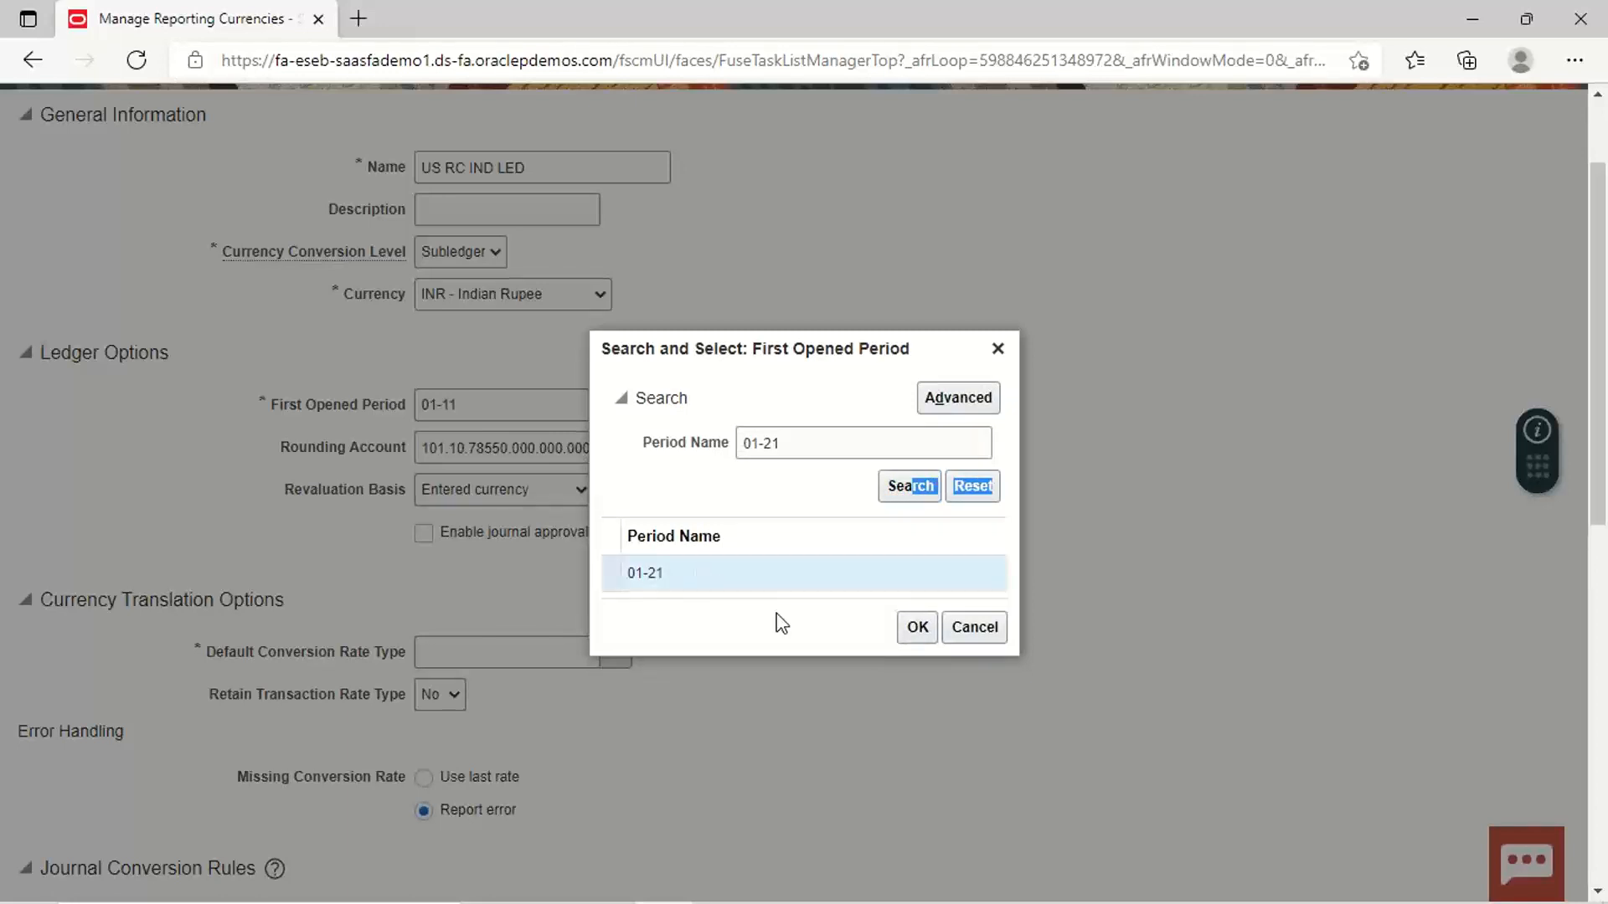
pyautogui.click(918, 633)
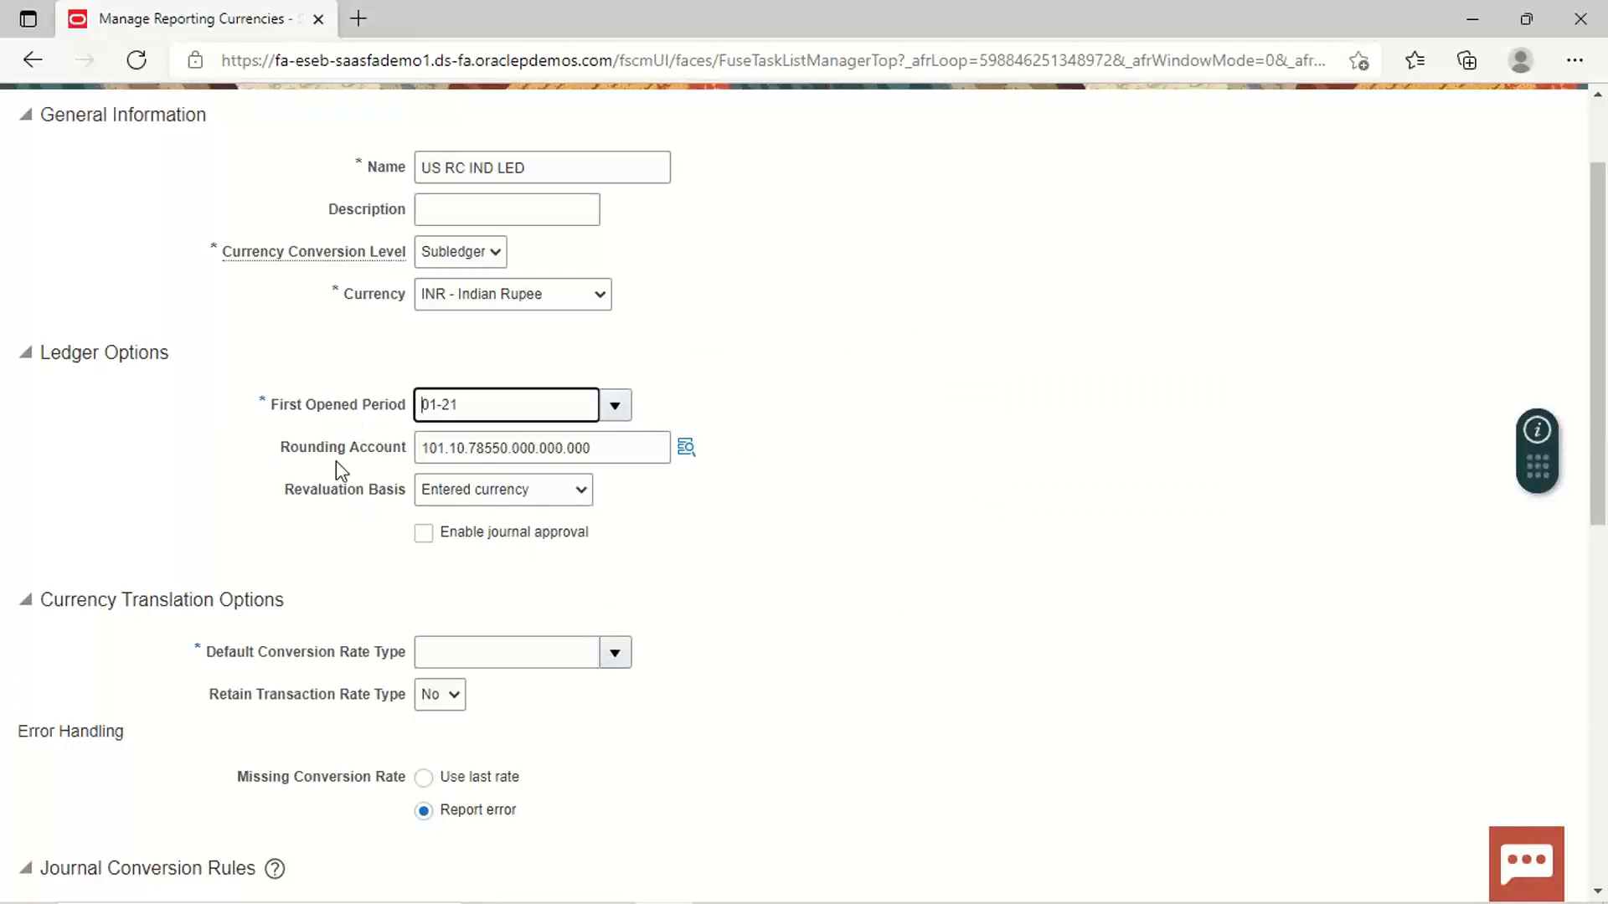
pyautogui.click(689, 454)
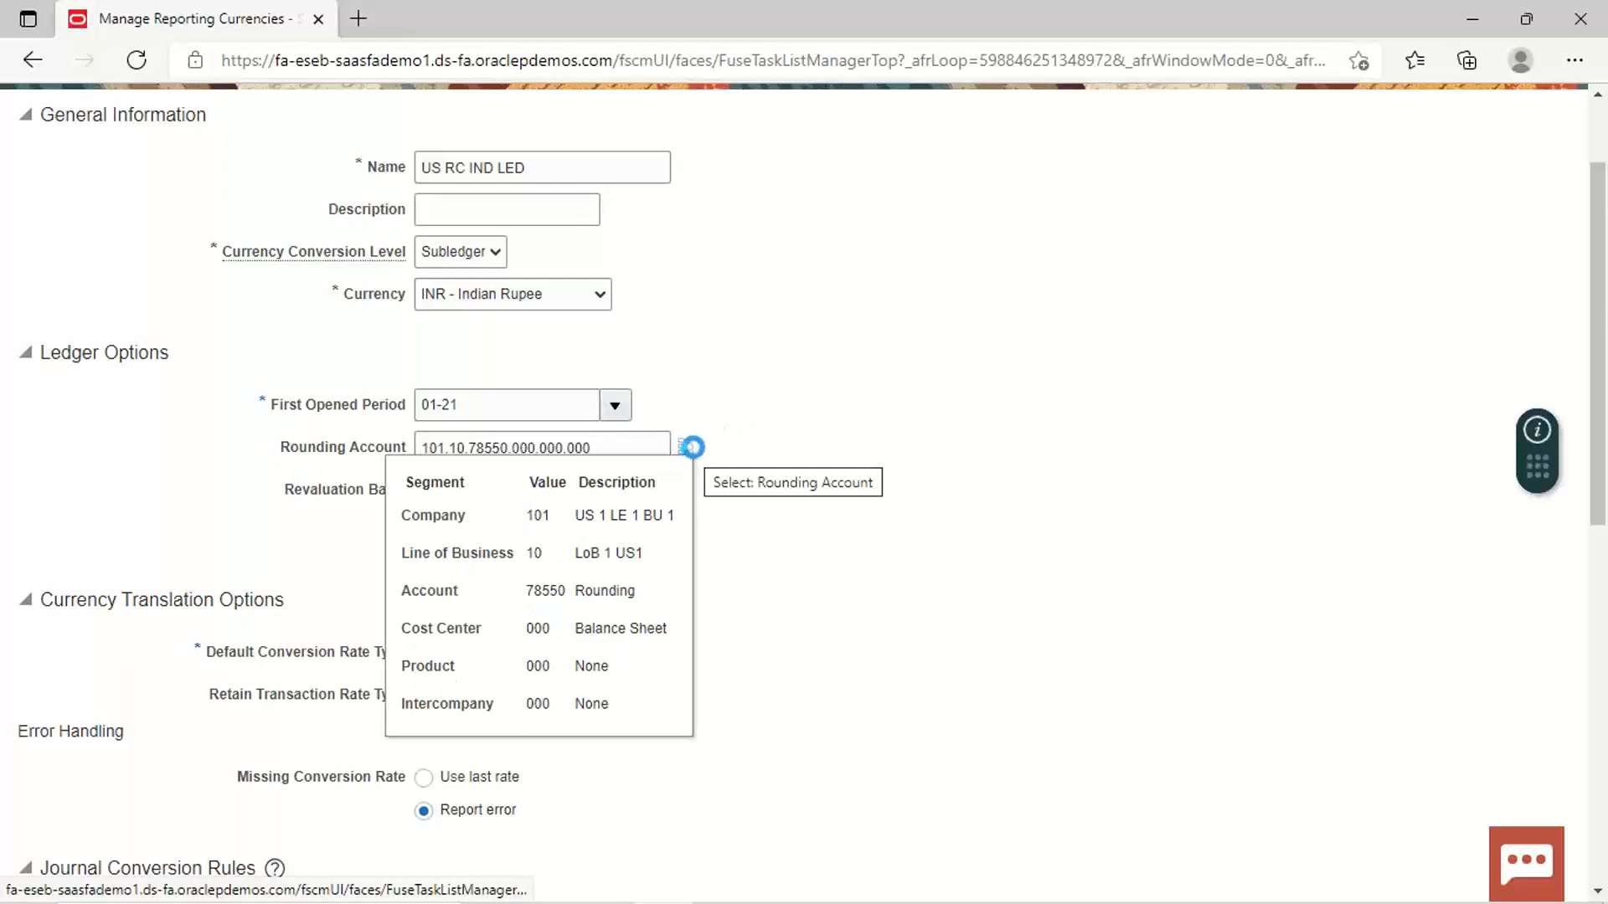
pyautogui.click(691, 447)
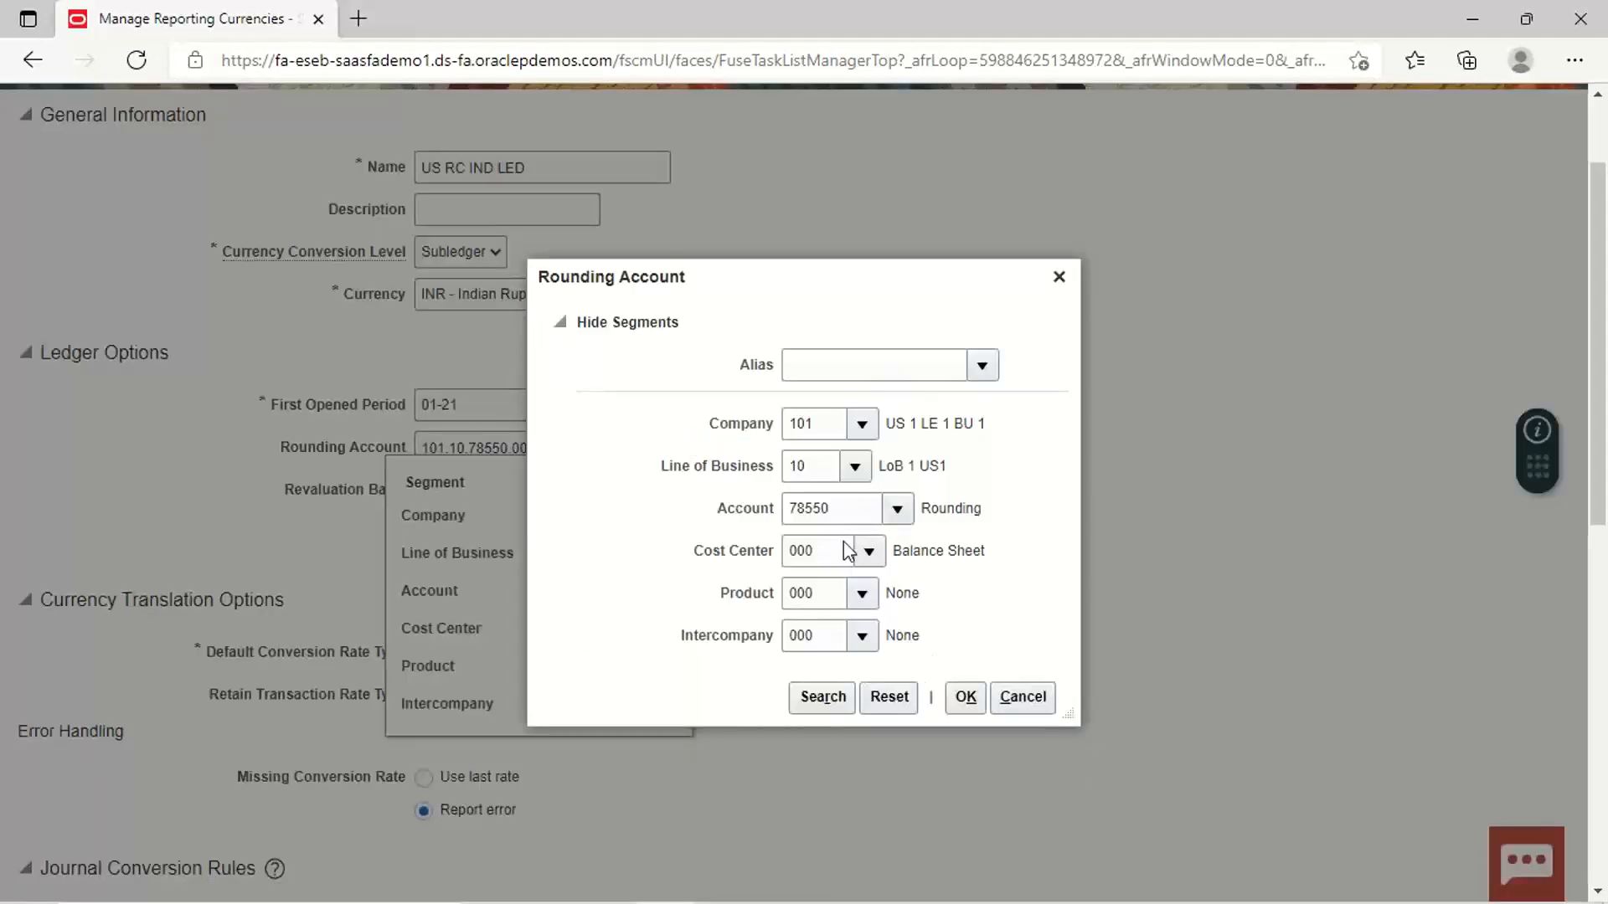
pyautogui.click(965, 698)
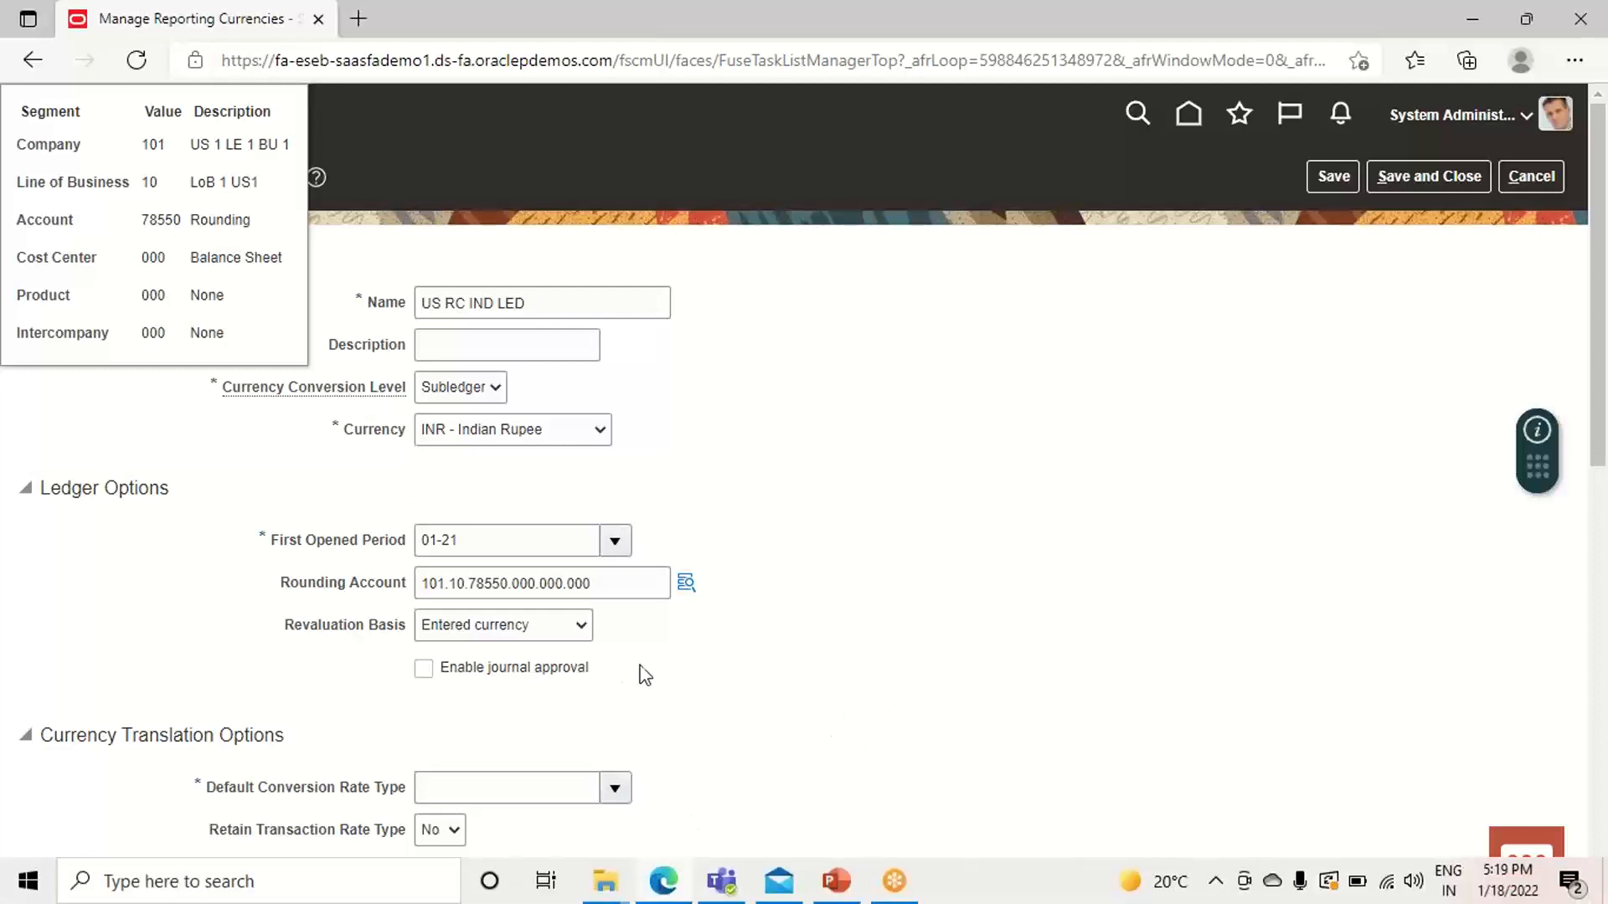
pyautogui.click(584, 628)
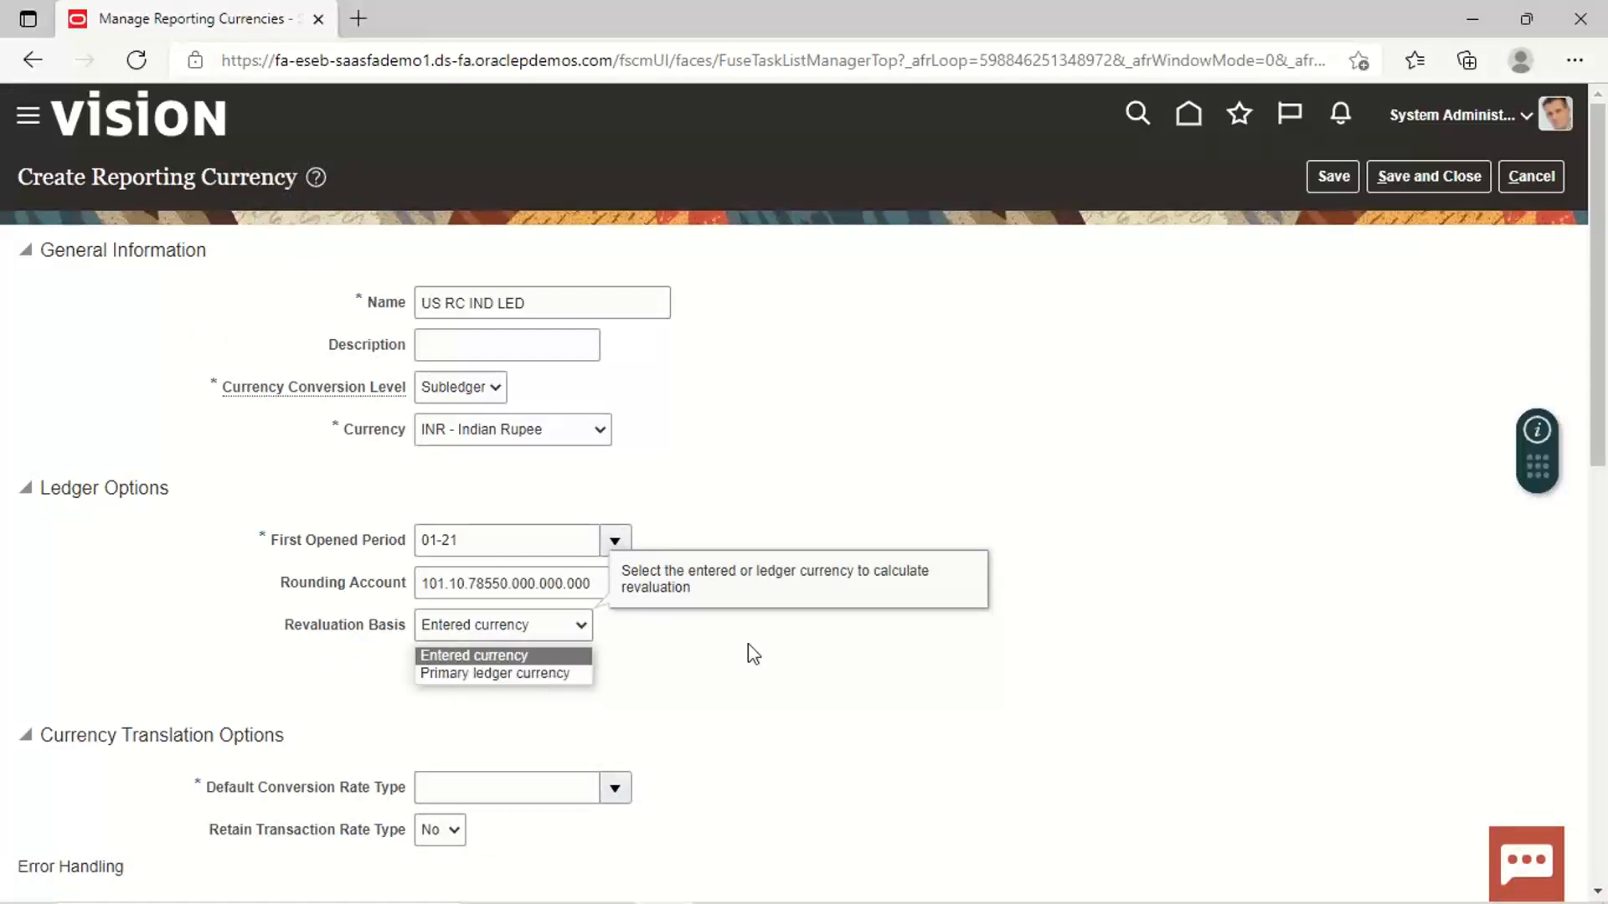
pyautogui.click(998, 674)
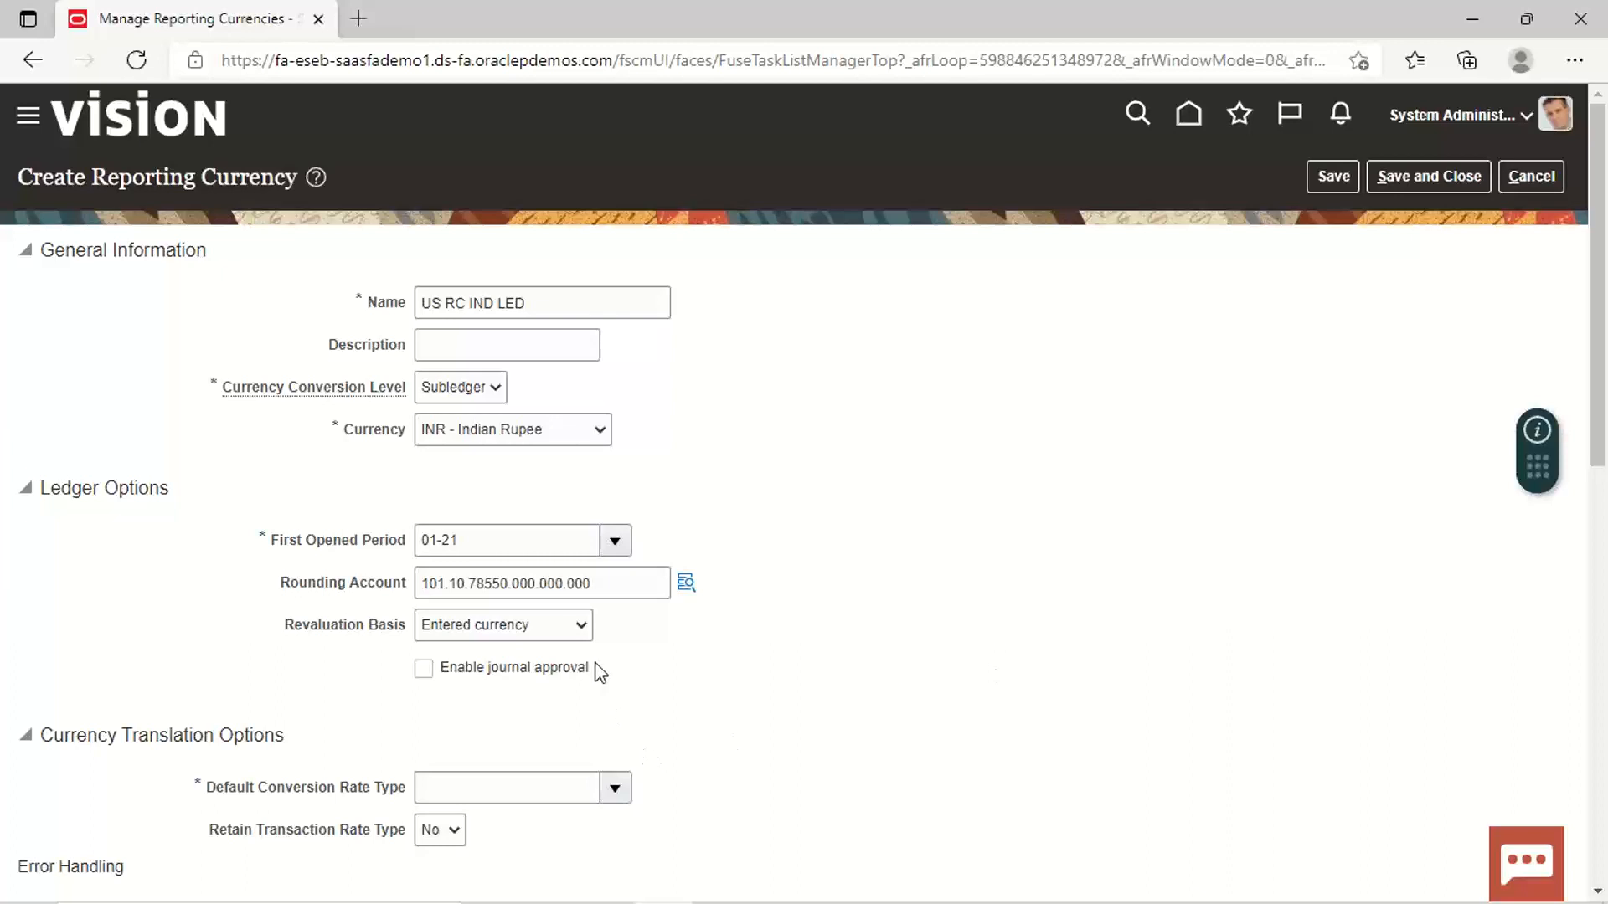
pyautogui.click(586, 632)
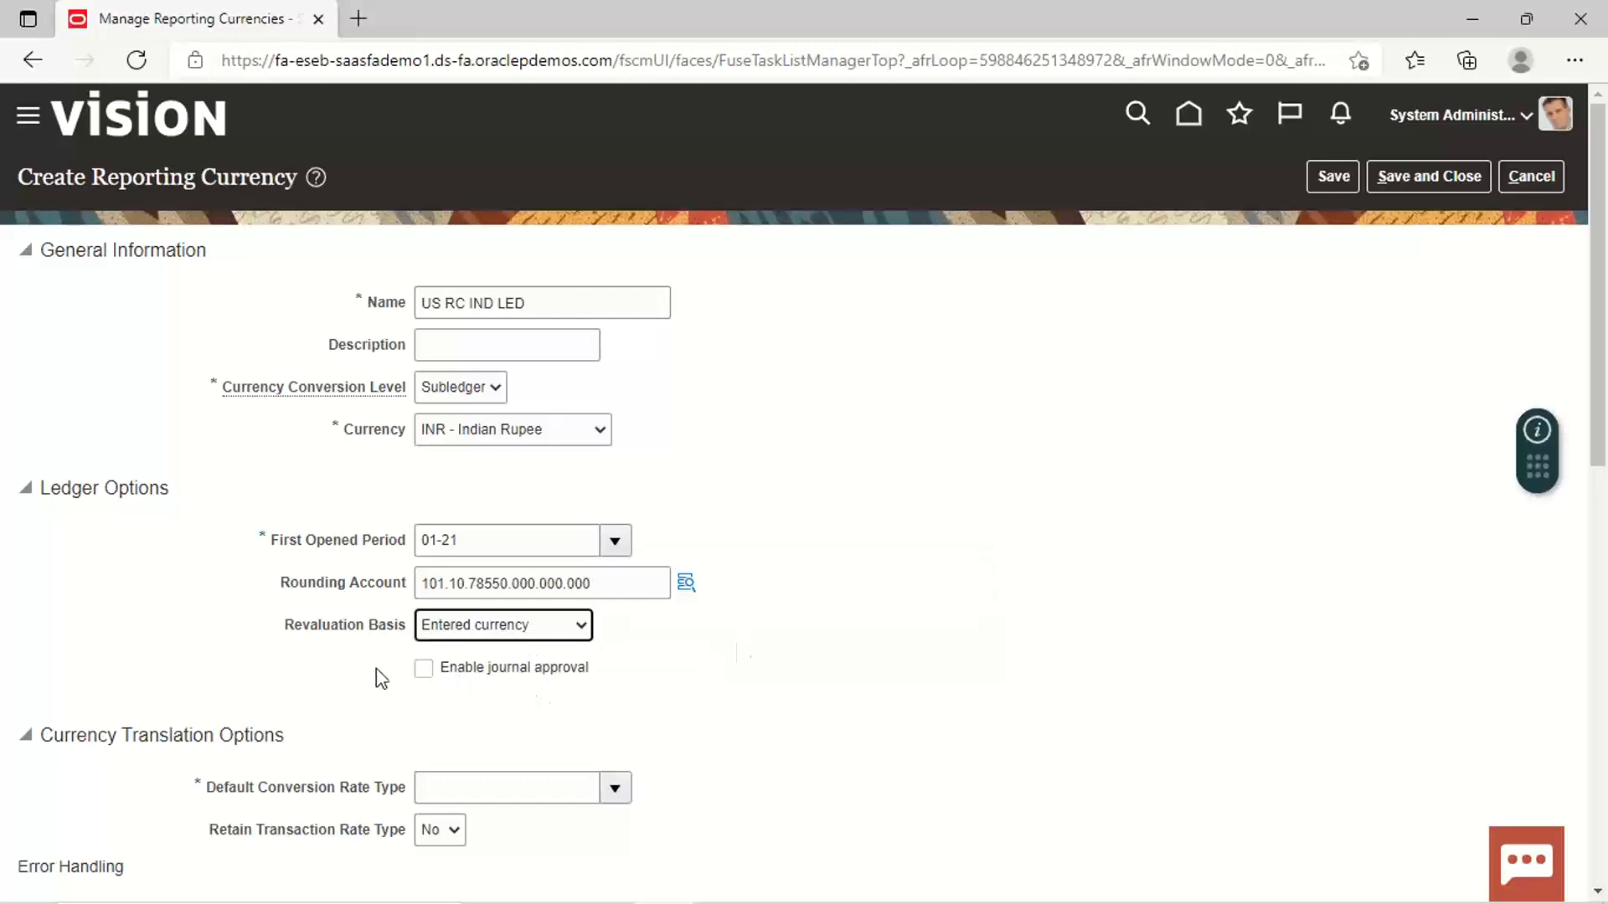
# Step: Set the default conversion rate type to Corporate, leaving missing rates reported as errors
pyautogui.scroll(-6, 722, 347)
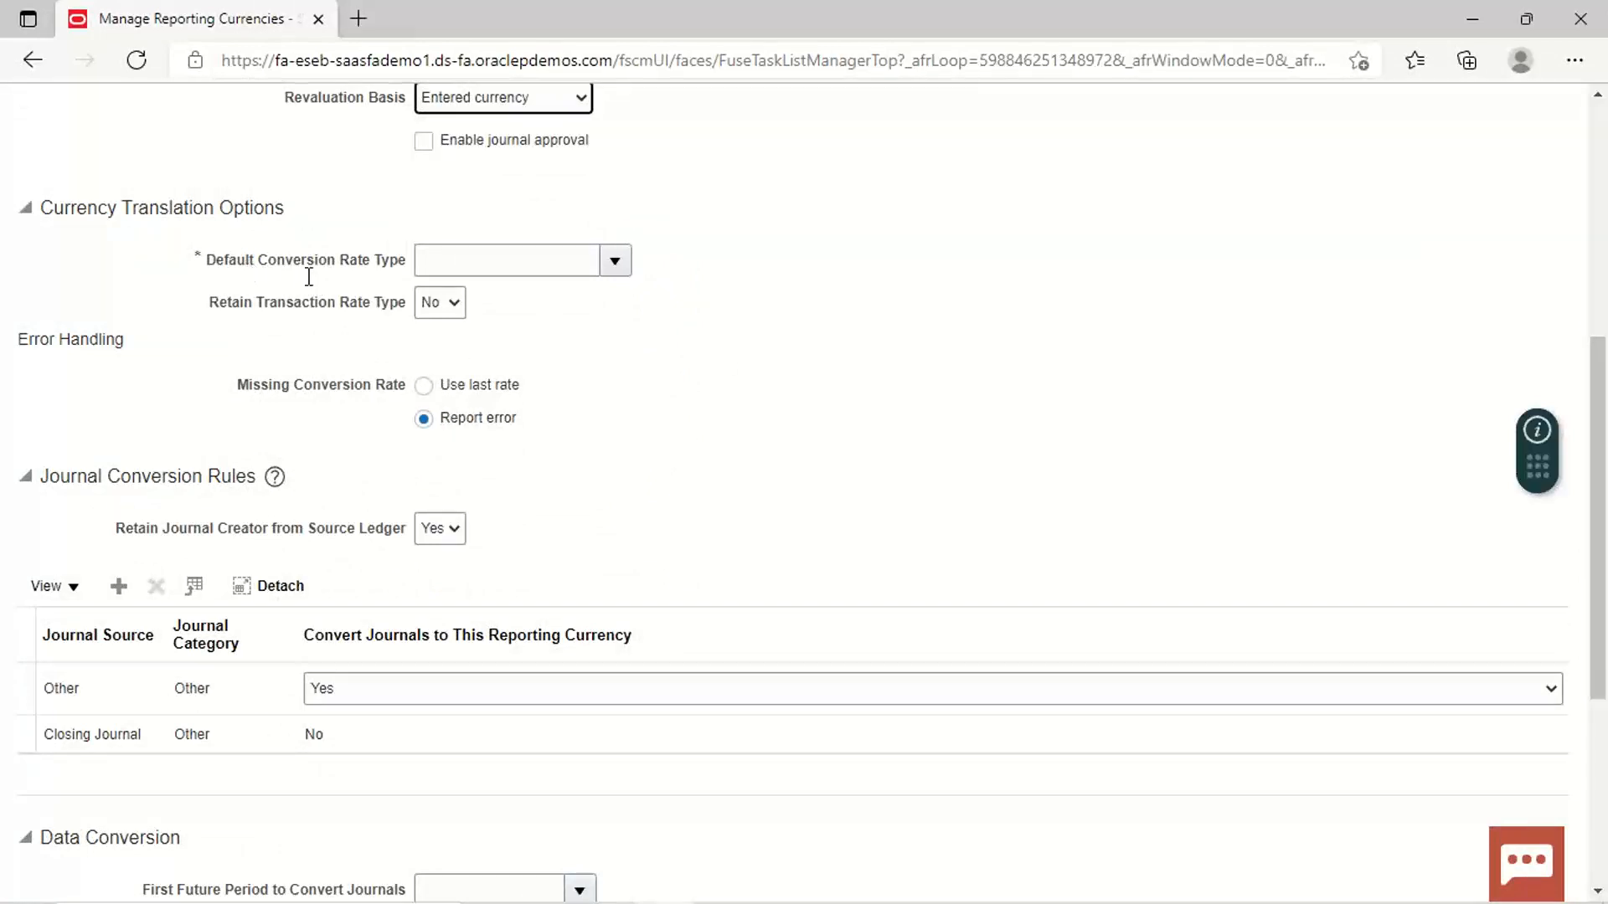
pyautogui.click(616, 262)
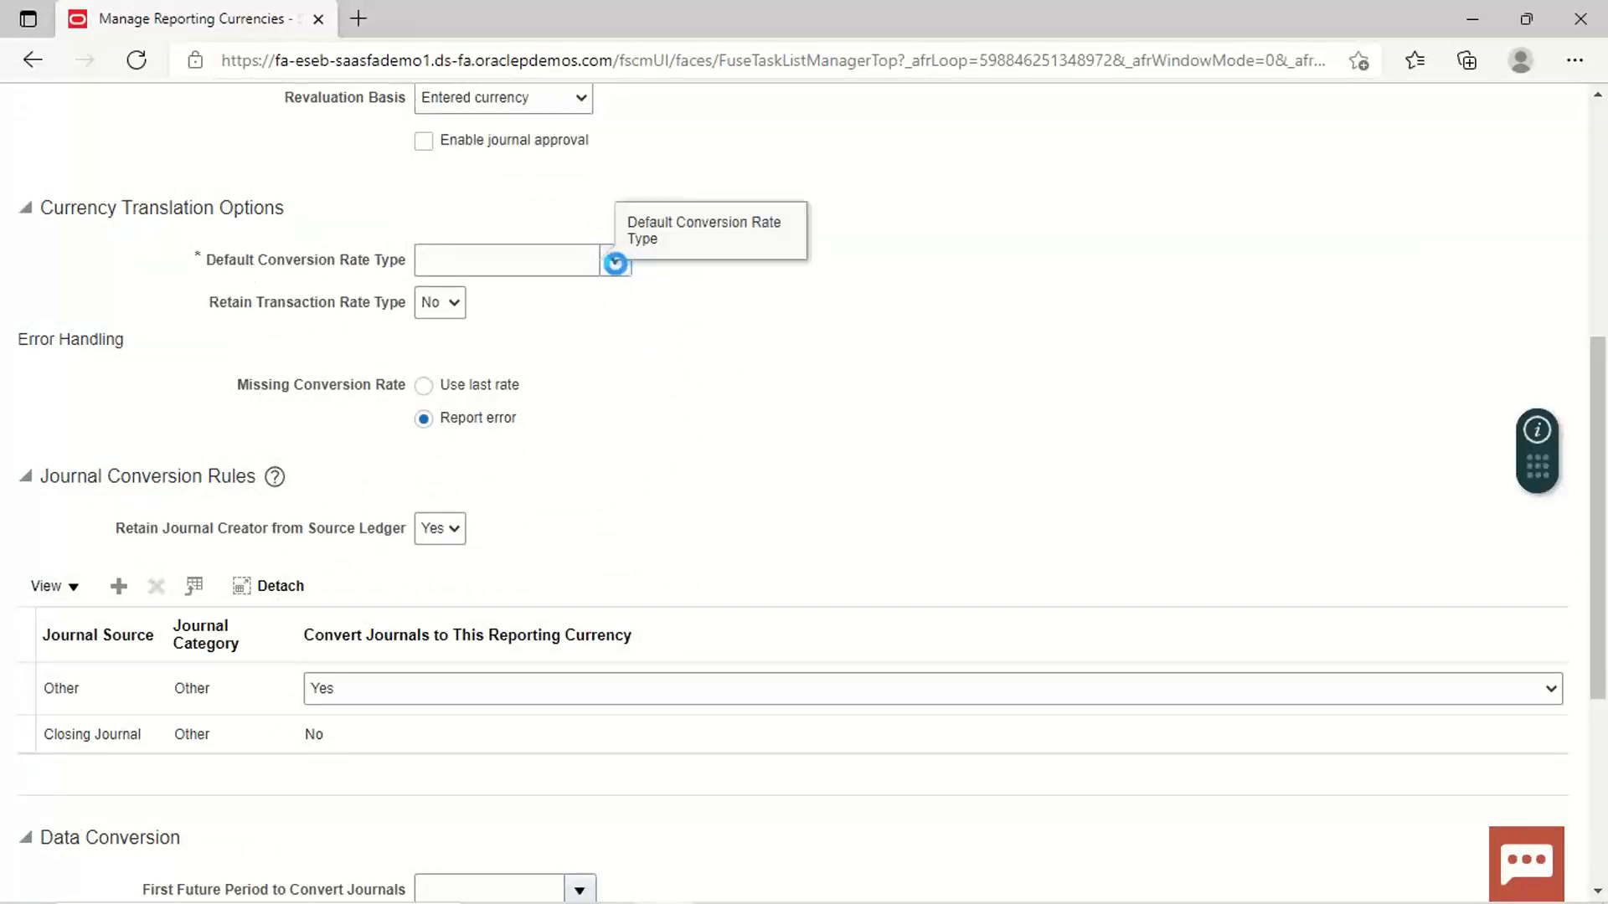
pyautogui.click(536, 312)
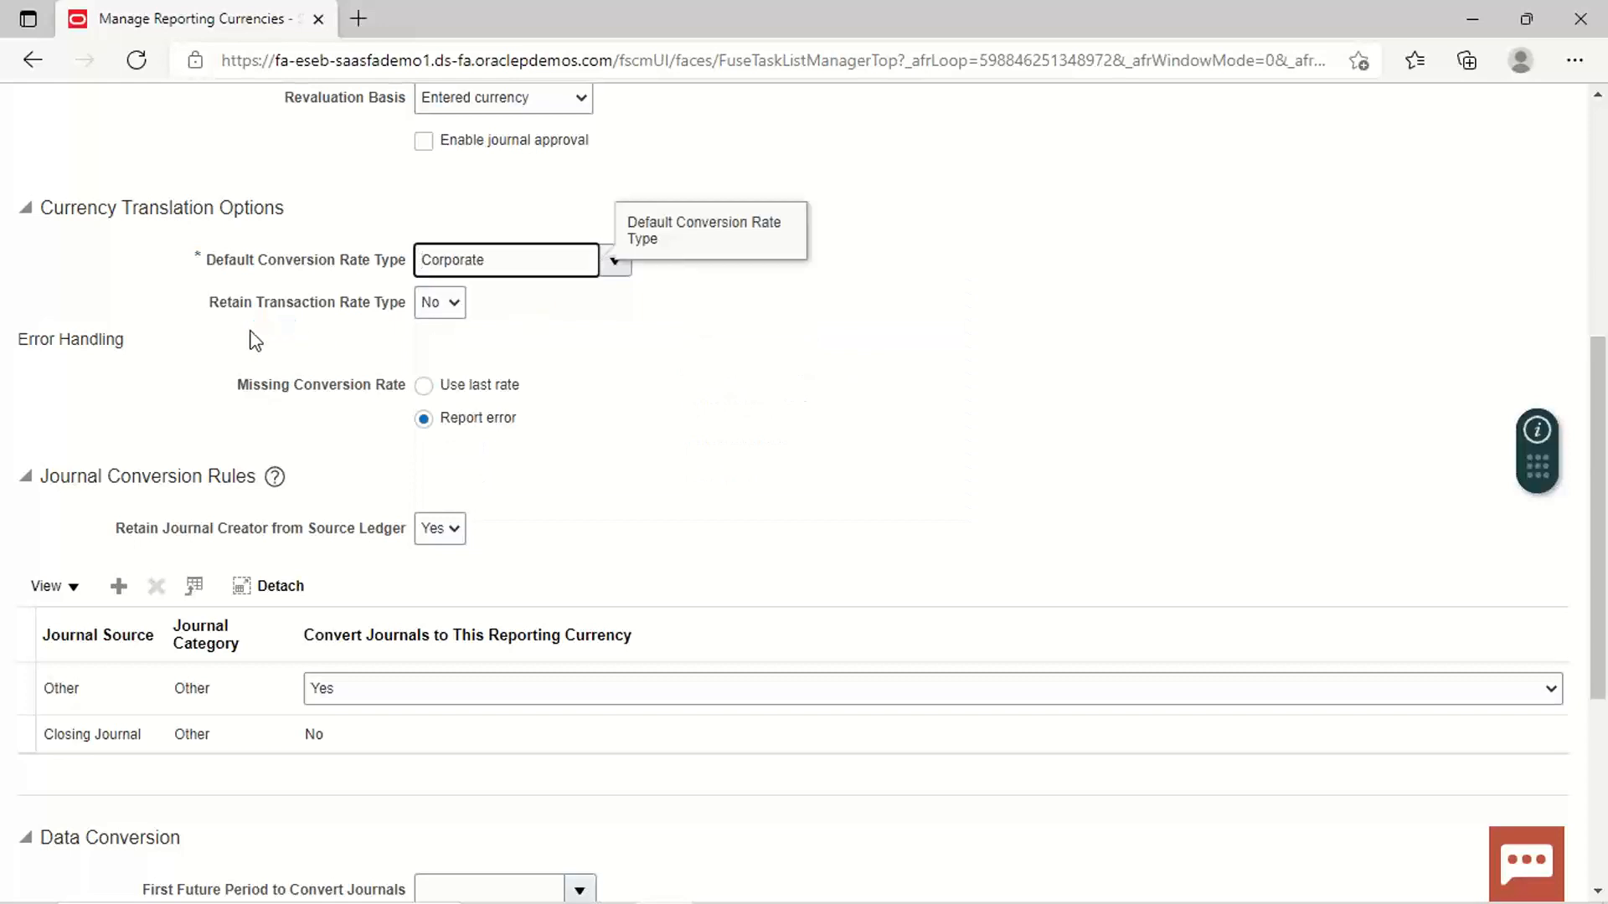
pyautogui.click(453, 303)
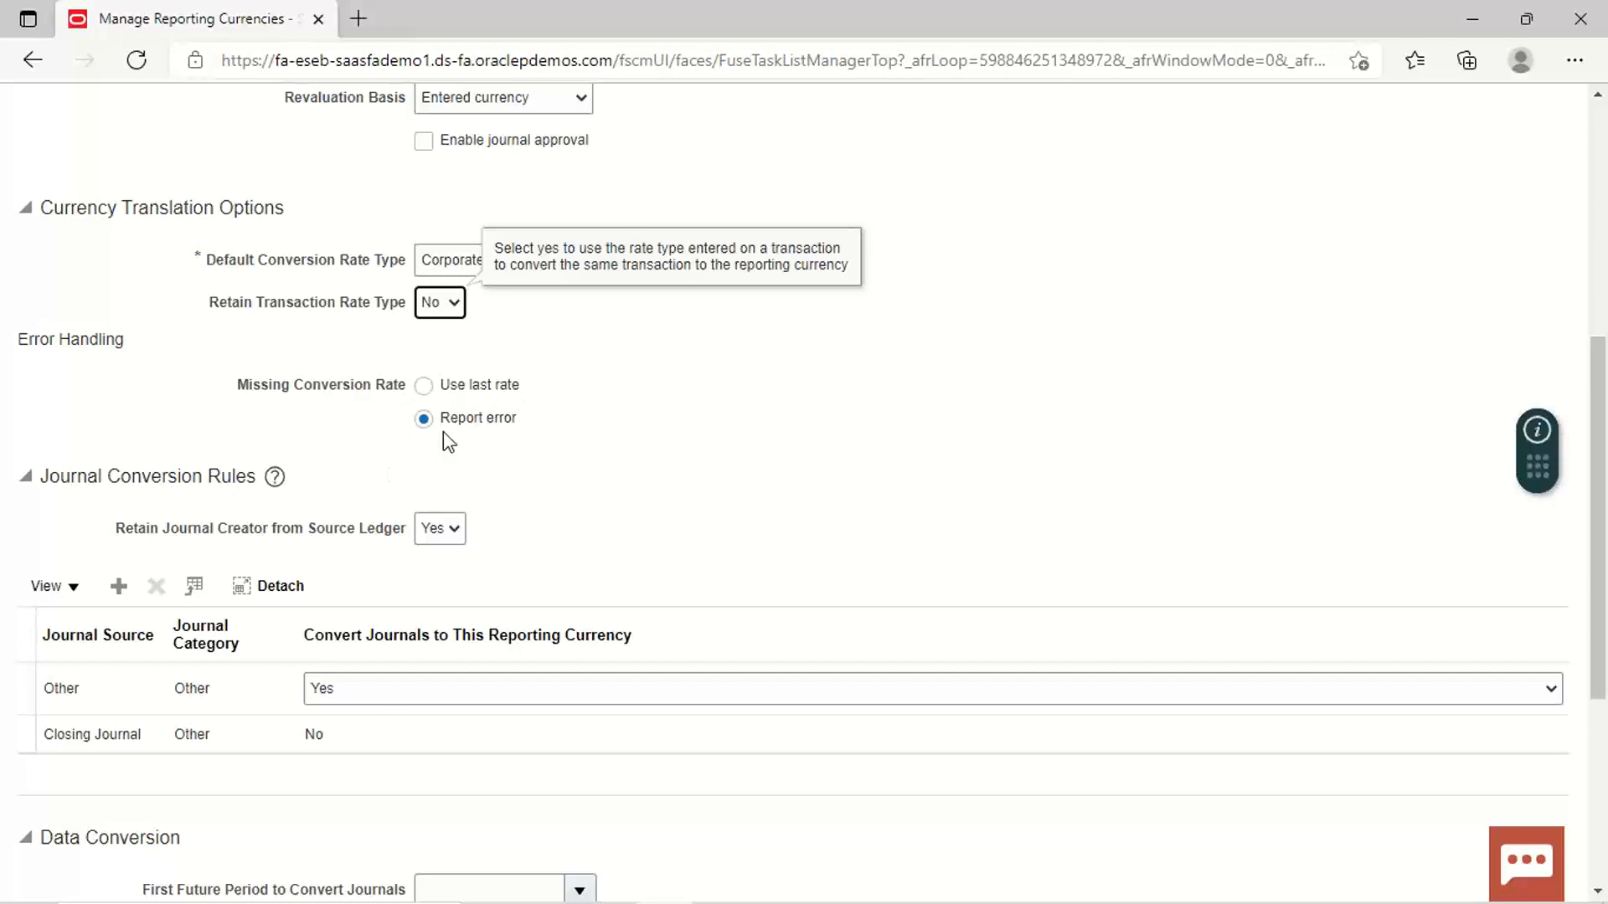
pyautogui.click(424, 420)
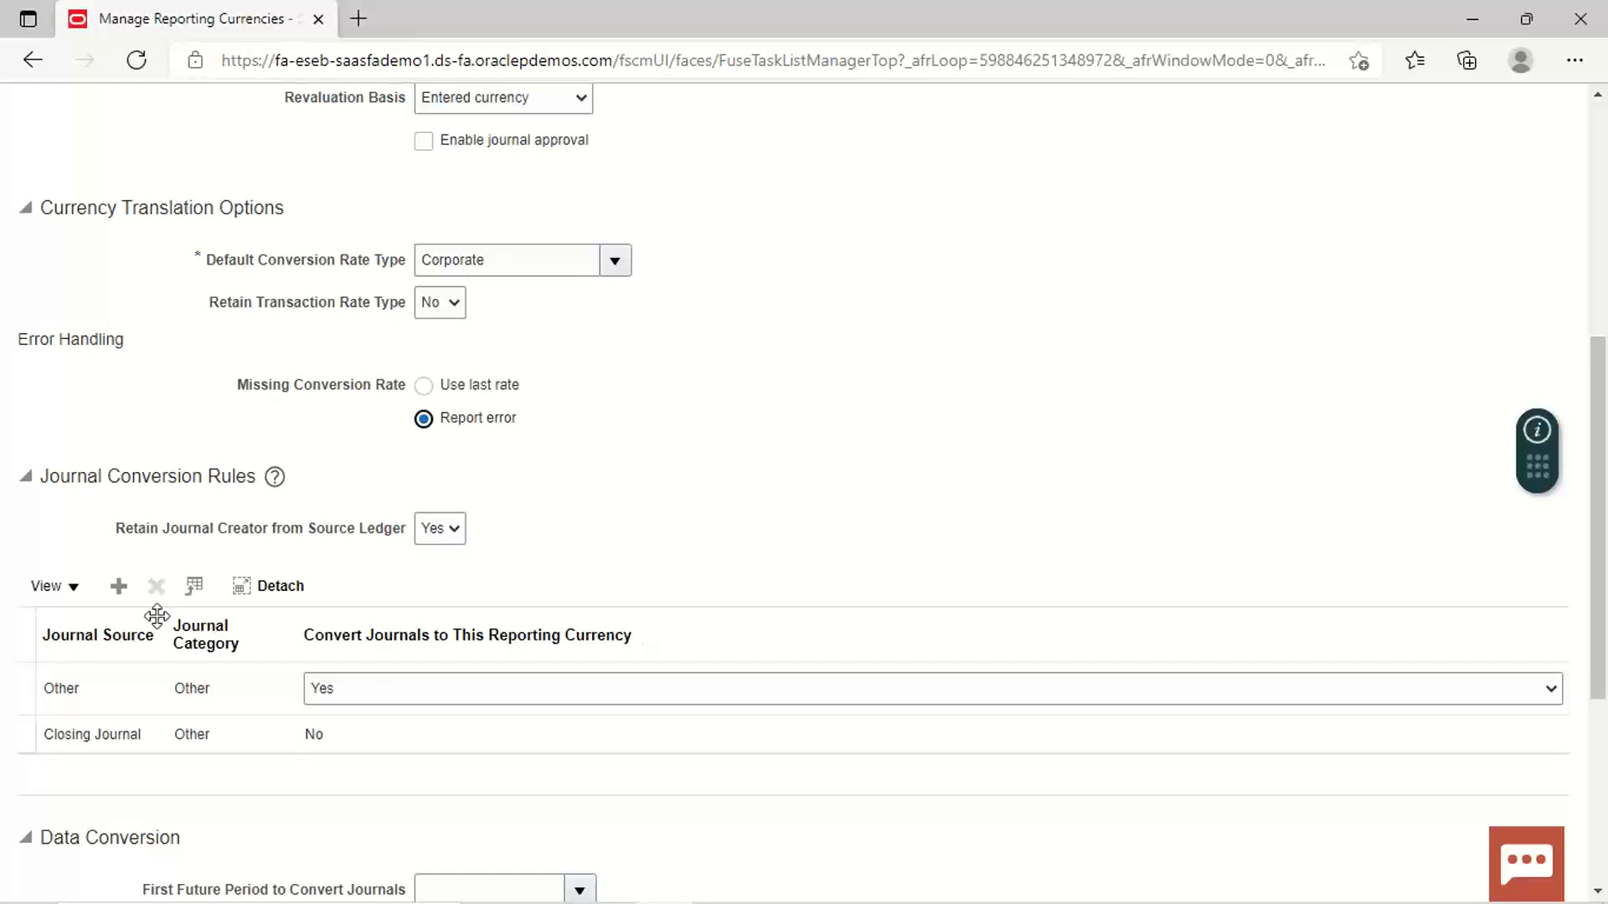
# Step: Add a journal conversion rule with source and category Revaluation and Convert set to No
pyautogui.click(118, 587)
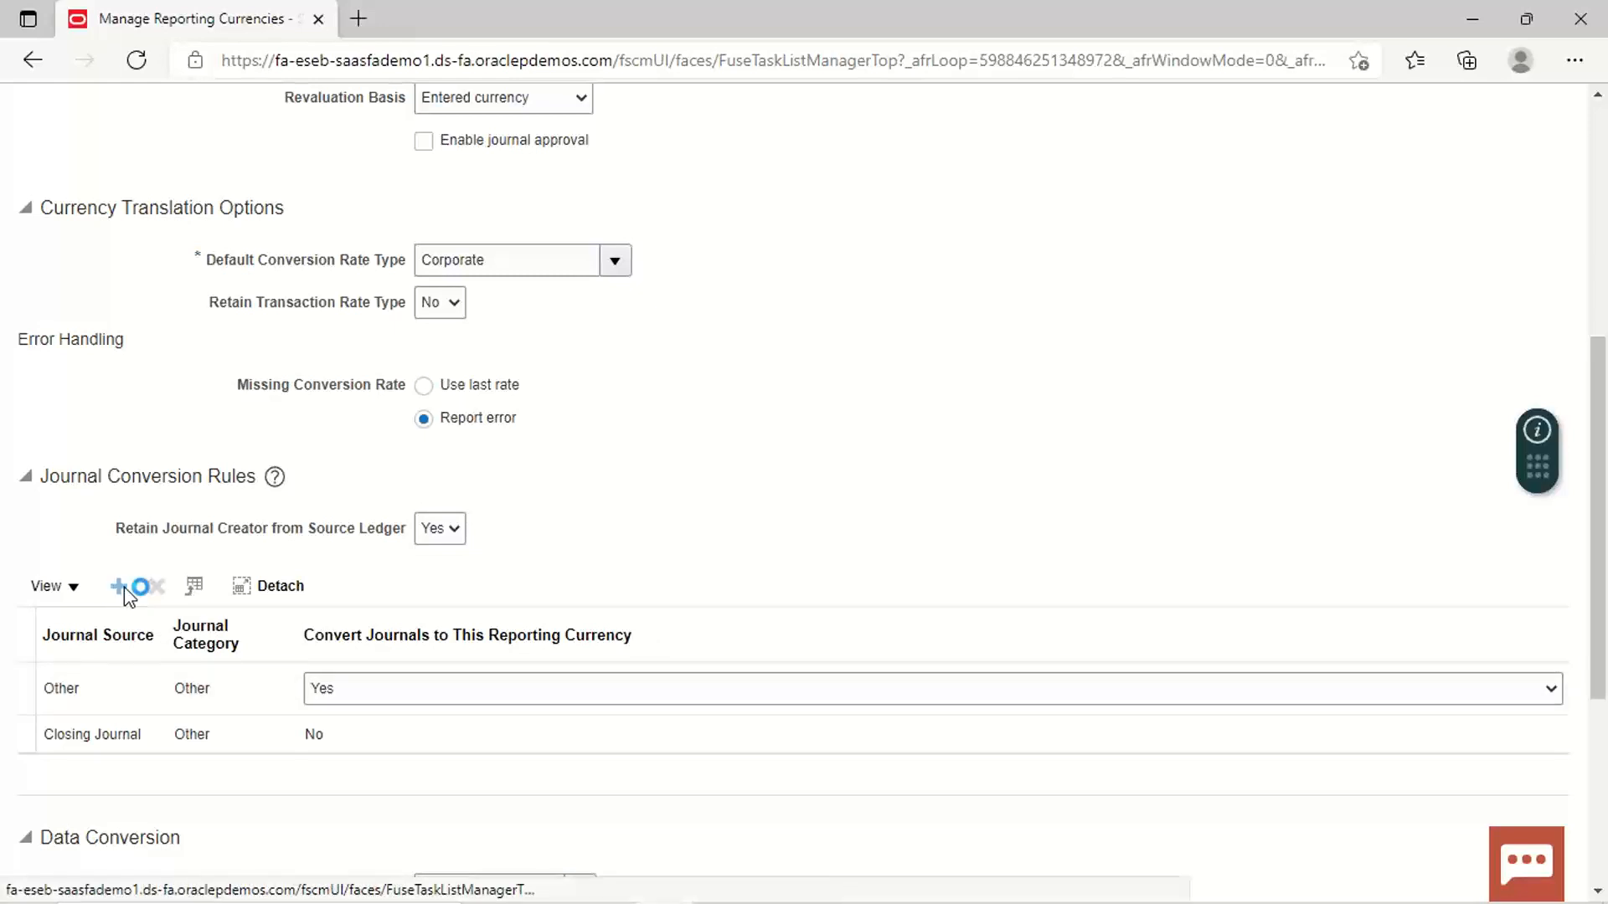
pyautogui.click(148, 690)
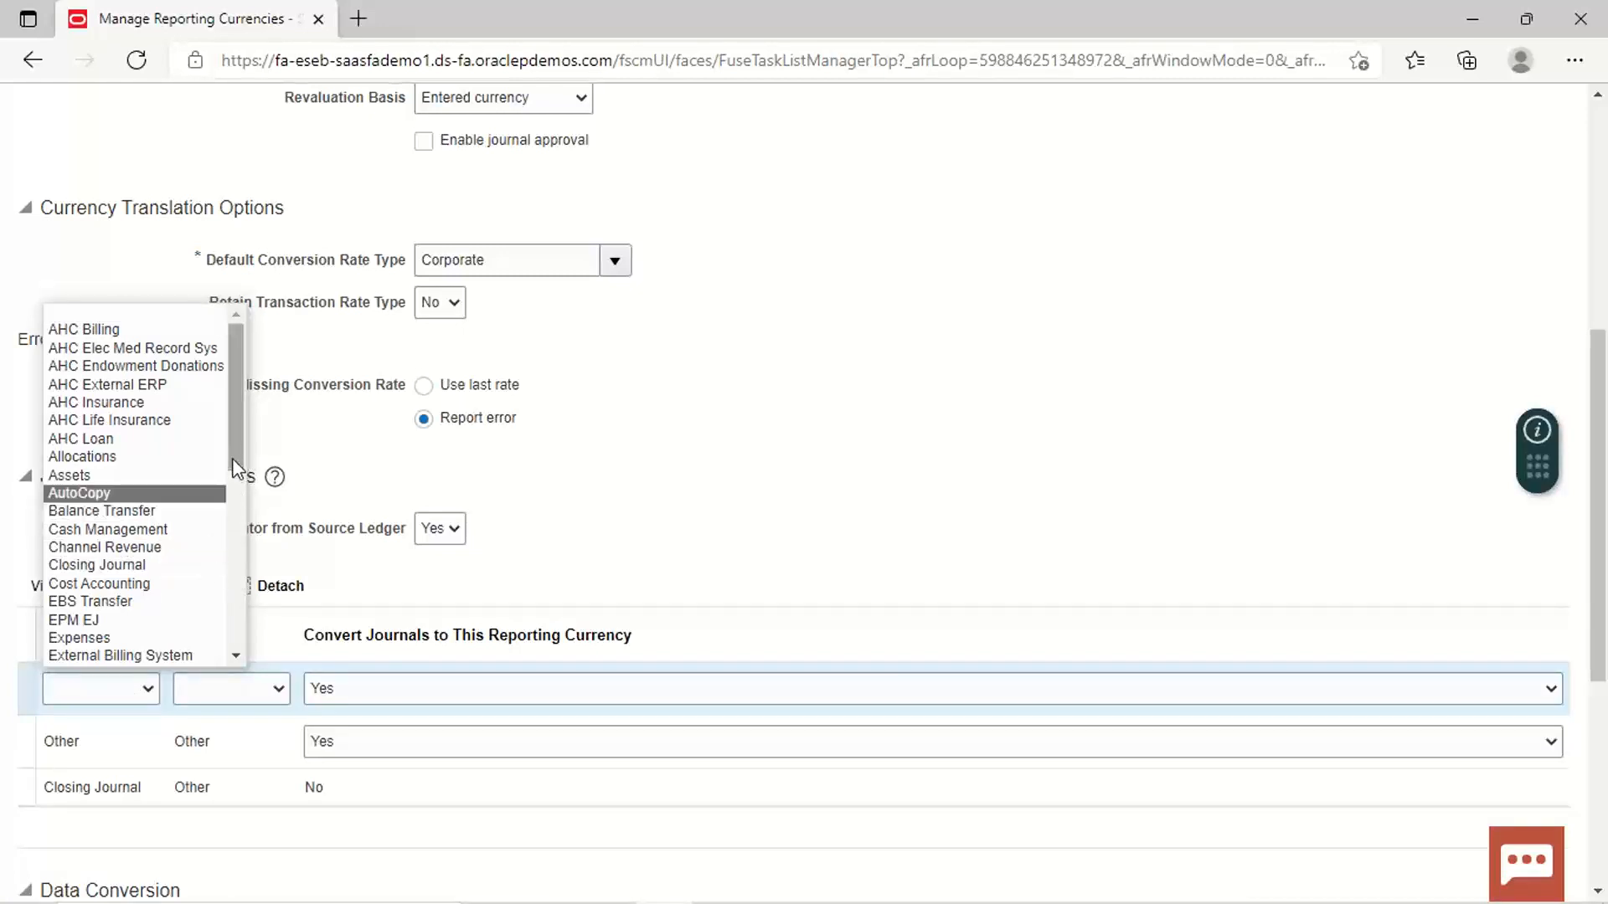
pyautogui.moveTo(233, 459); pyautogui.dragTo(233, 645)
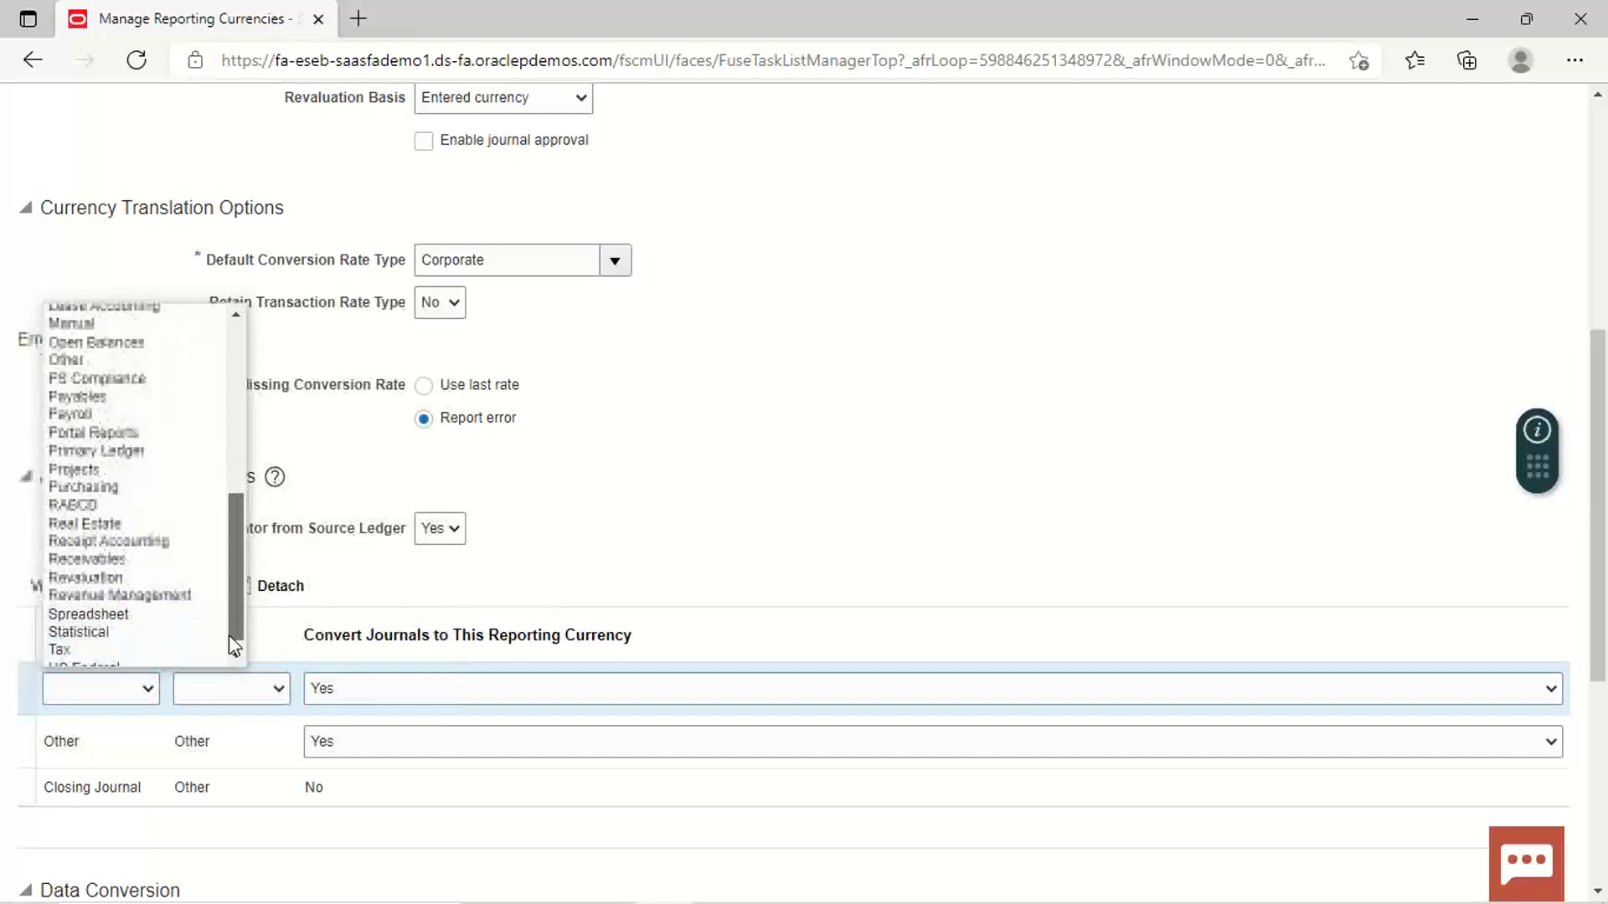
pyautogui.click(103, 572)
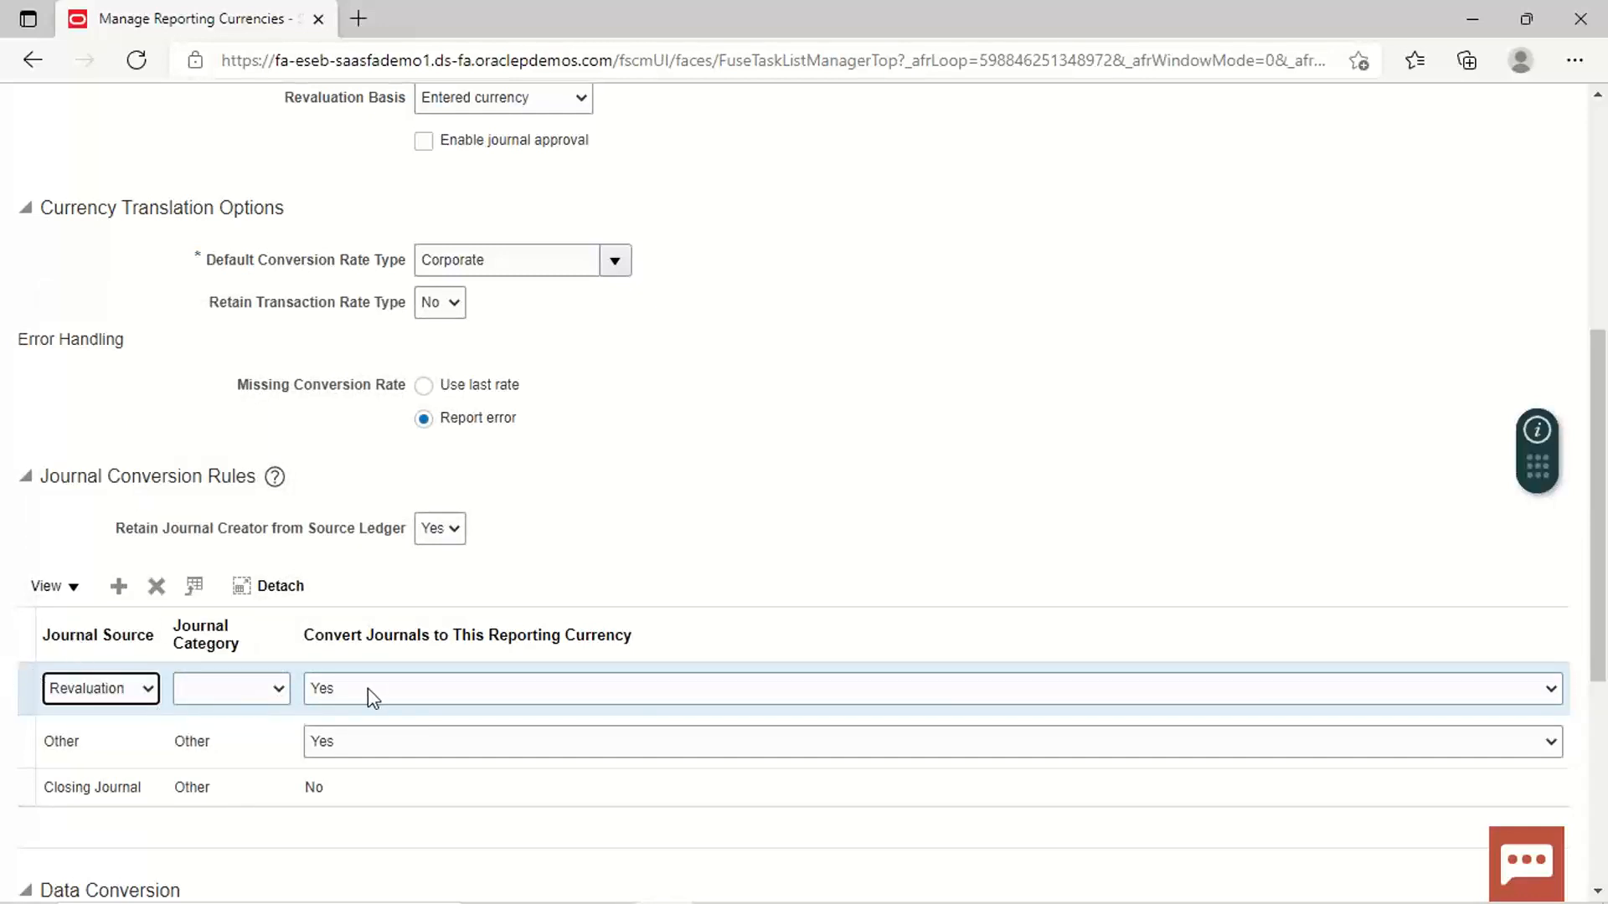
pyautogui.click(284, 695)
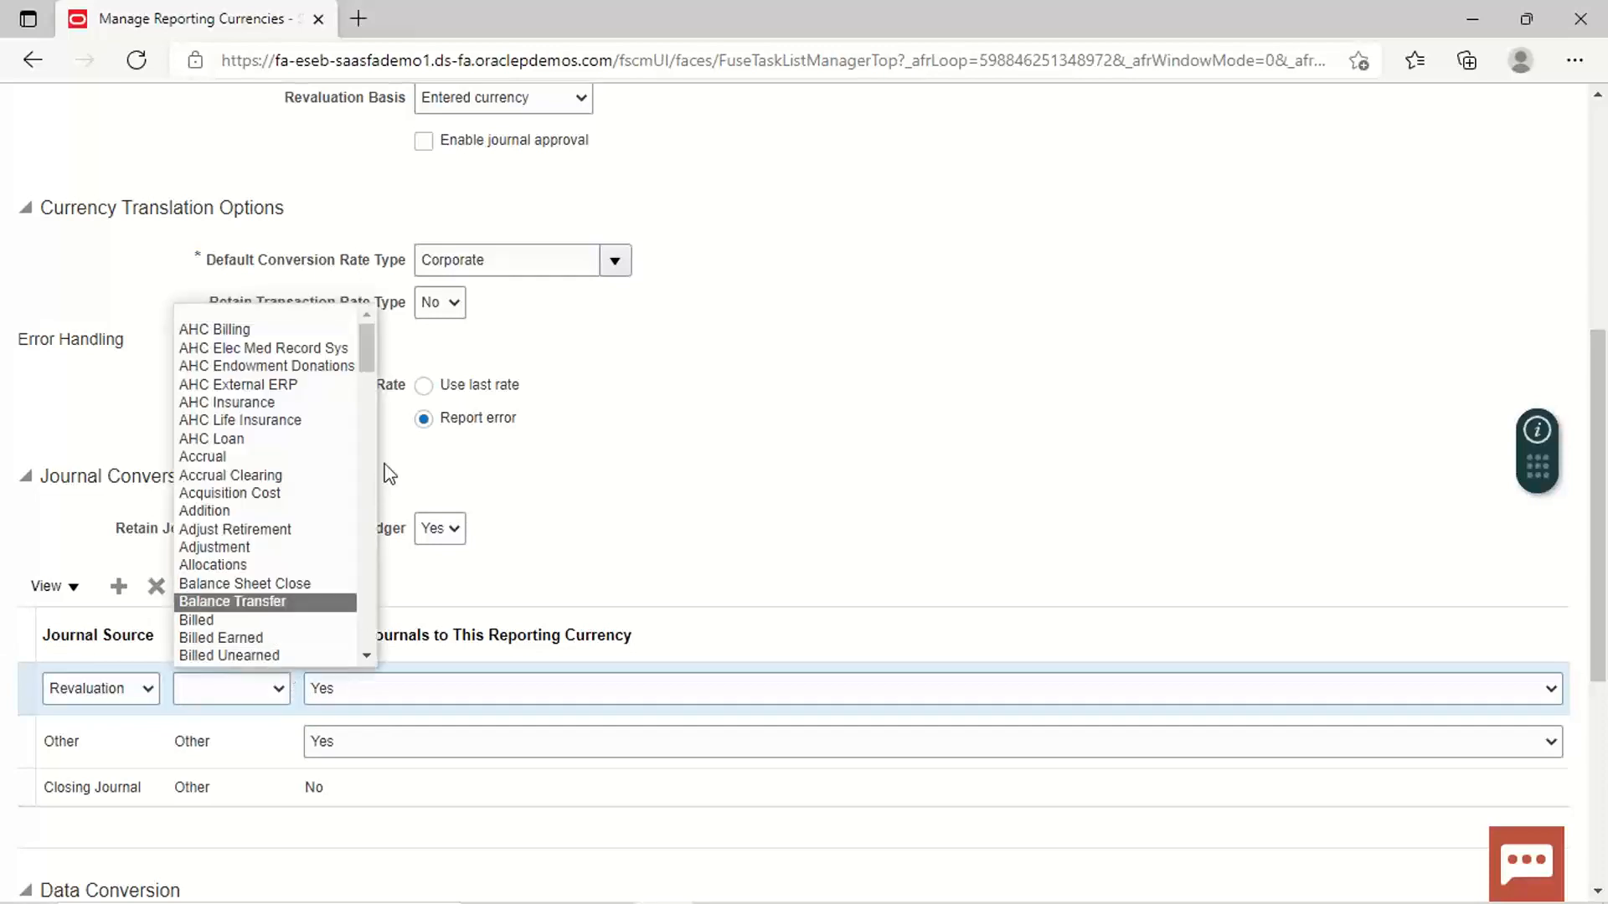
pyautogui.moveTo(369, 362); pyautogui.dragTo(368, 586)
pyautogui.click(230, 596)
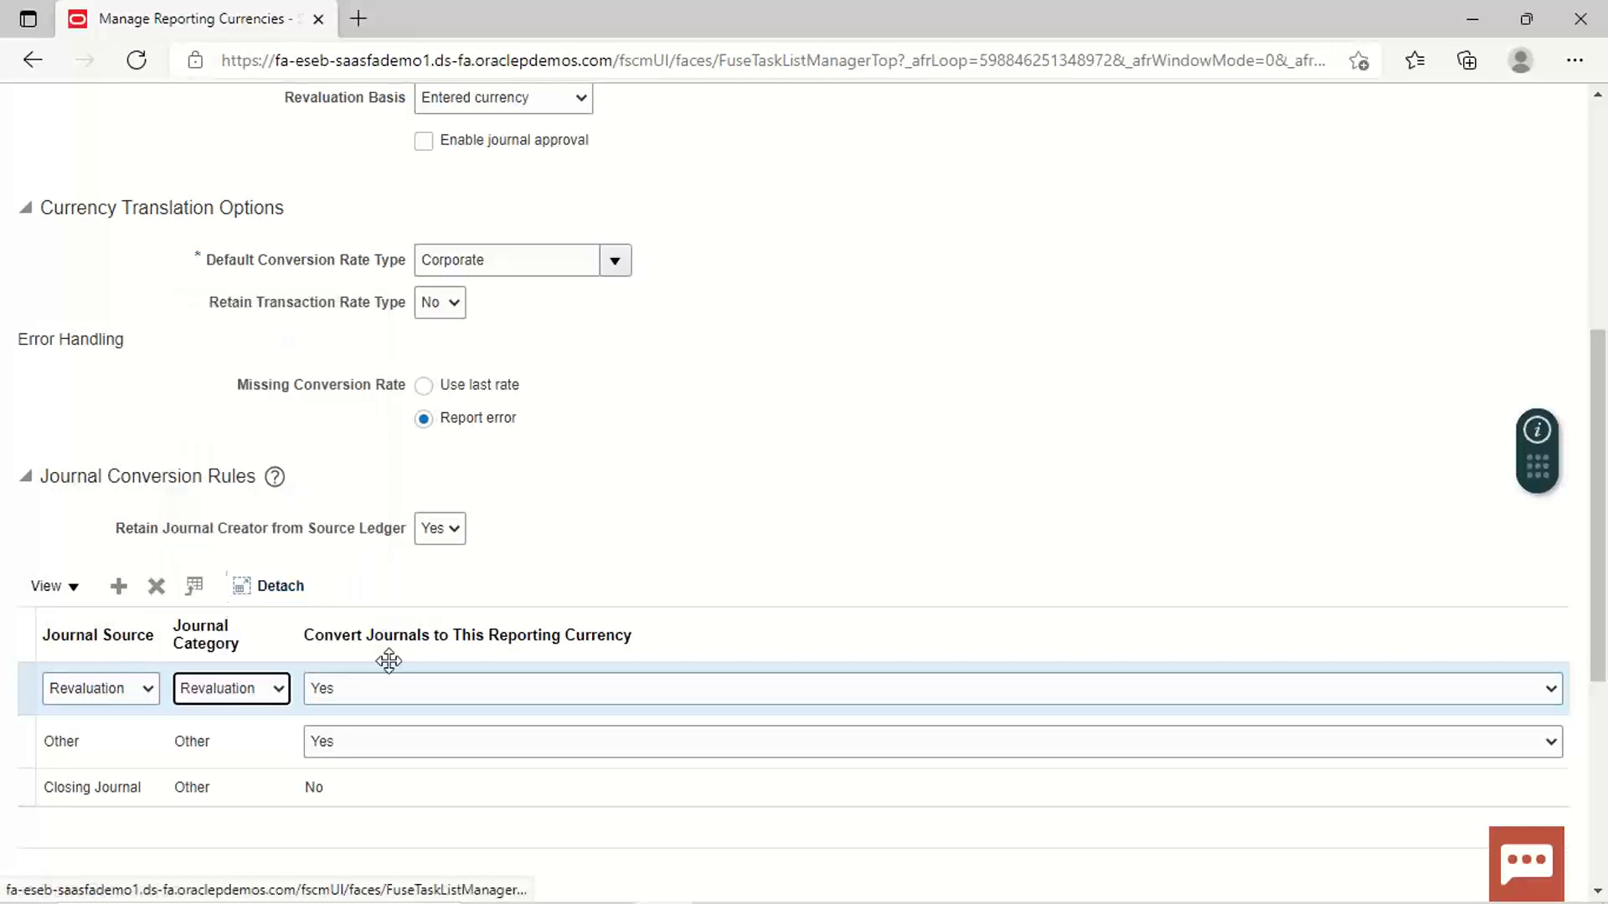
pyautogui.click(971, 693)
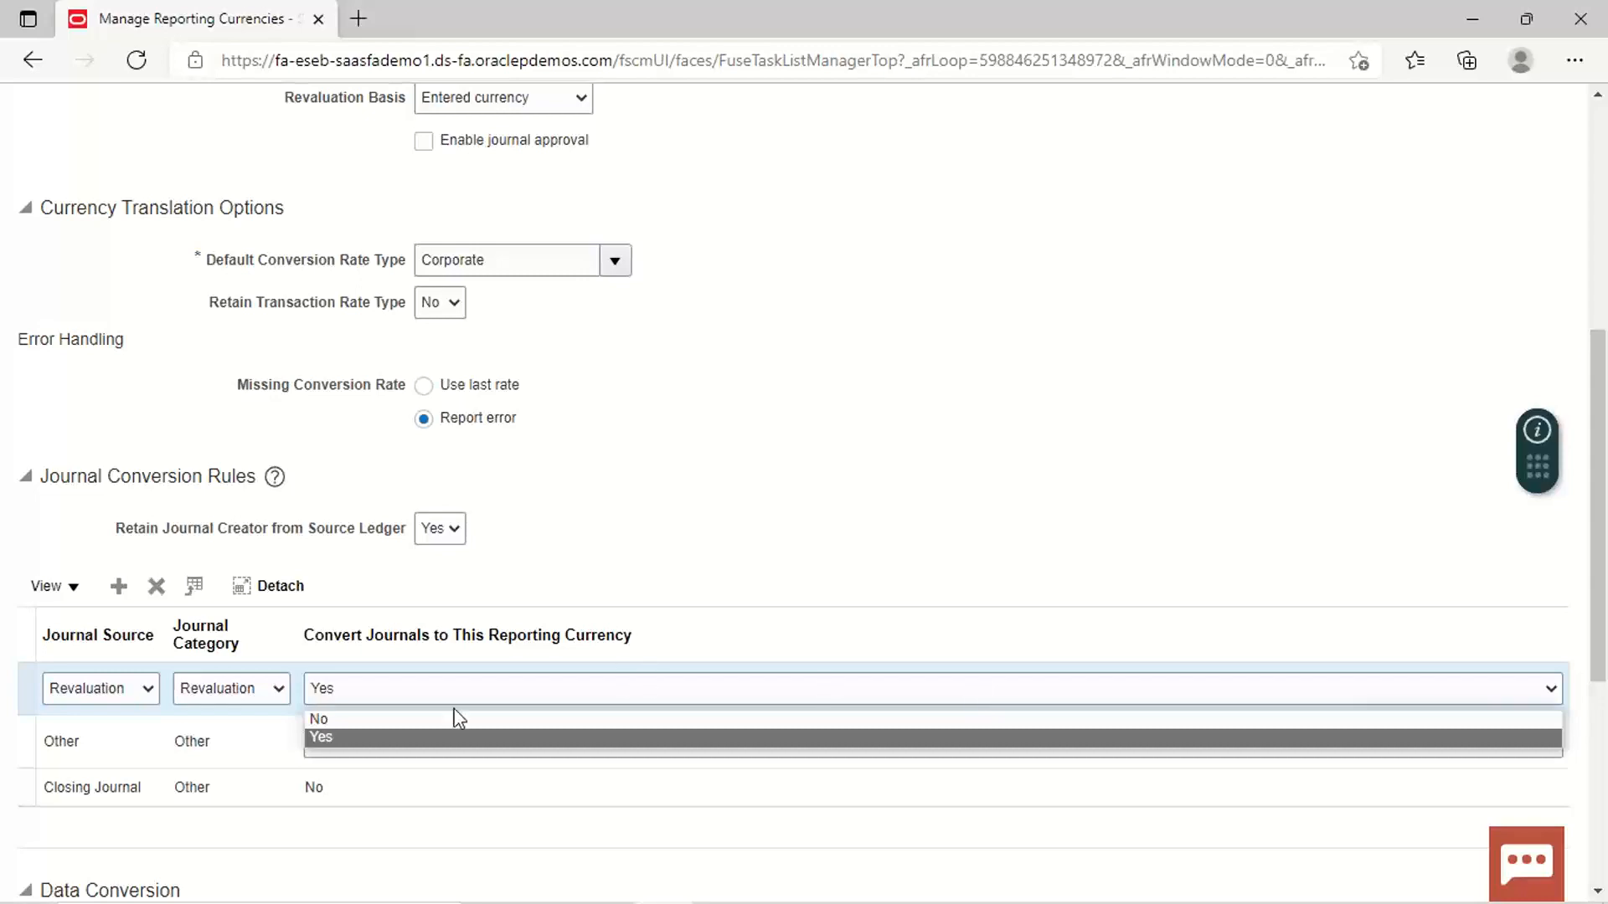
pyautogui.click(394, 718)
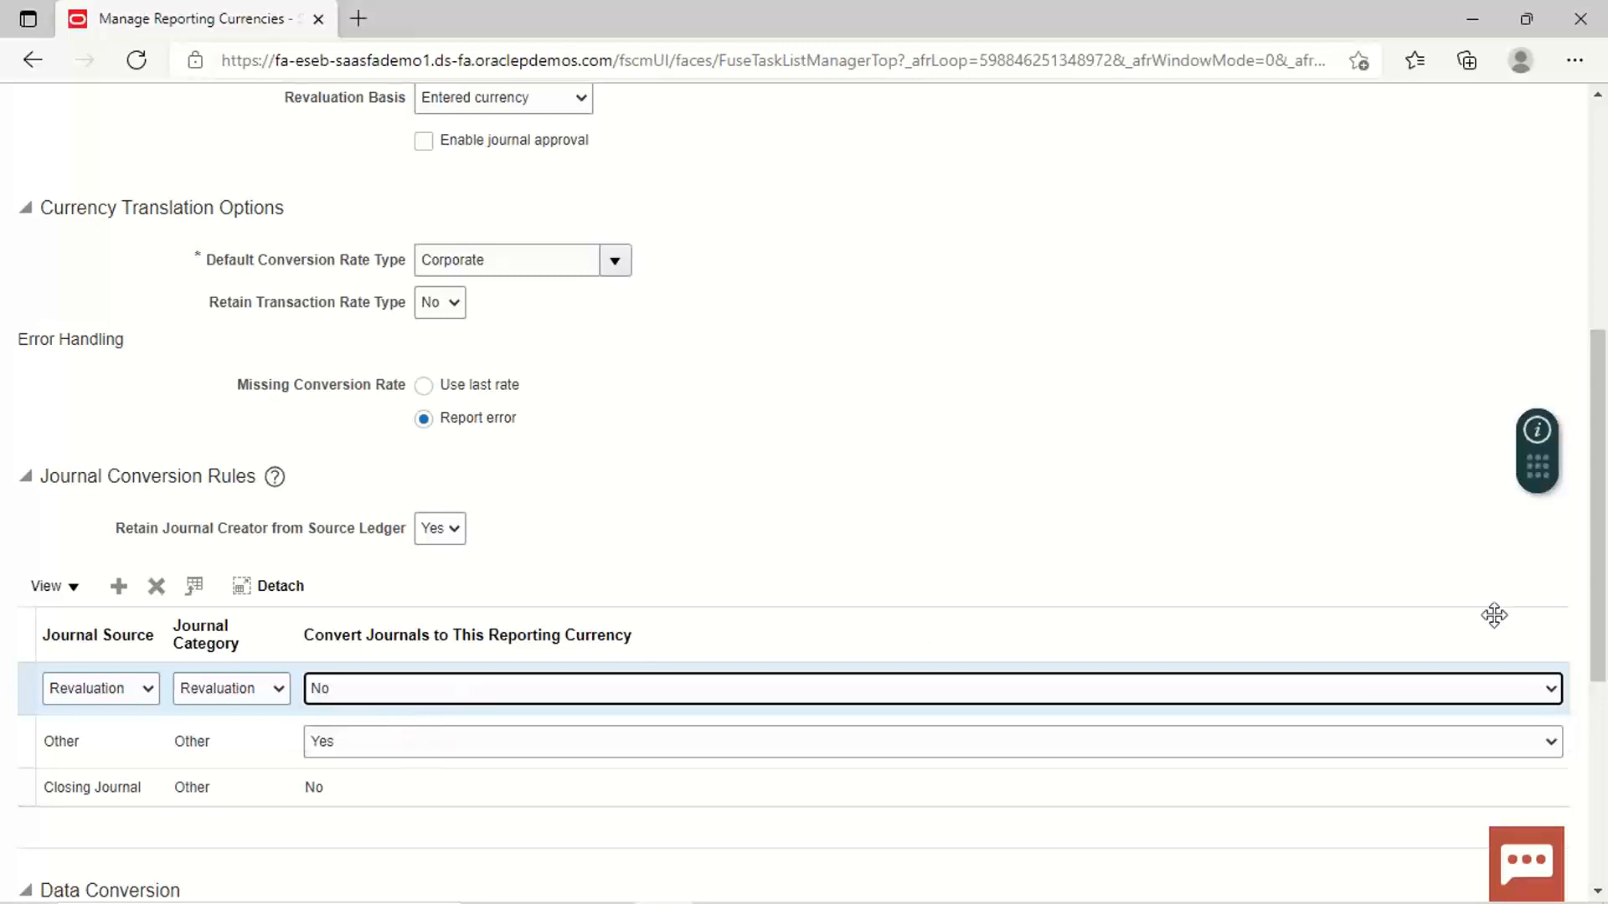
# Step: Save and close the US RC IND LED reporting currency
pyautogui.scroll(-3, 1599, 624)
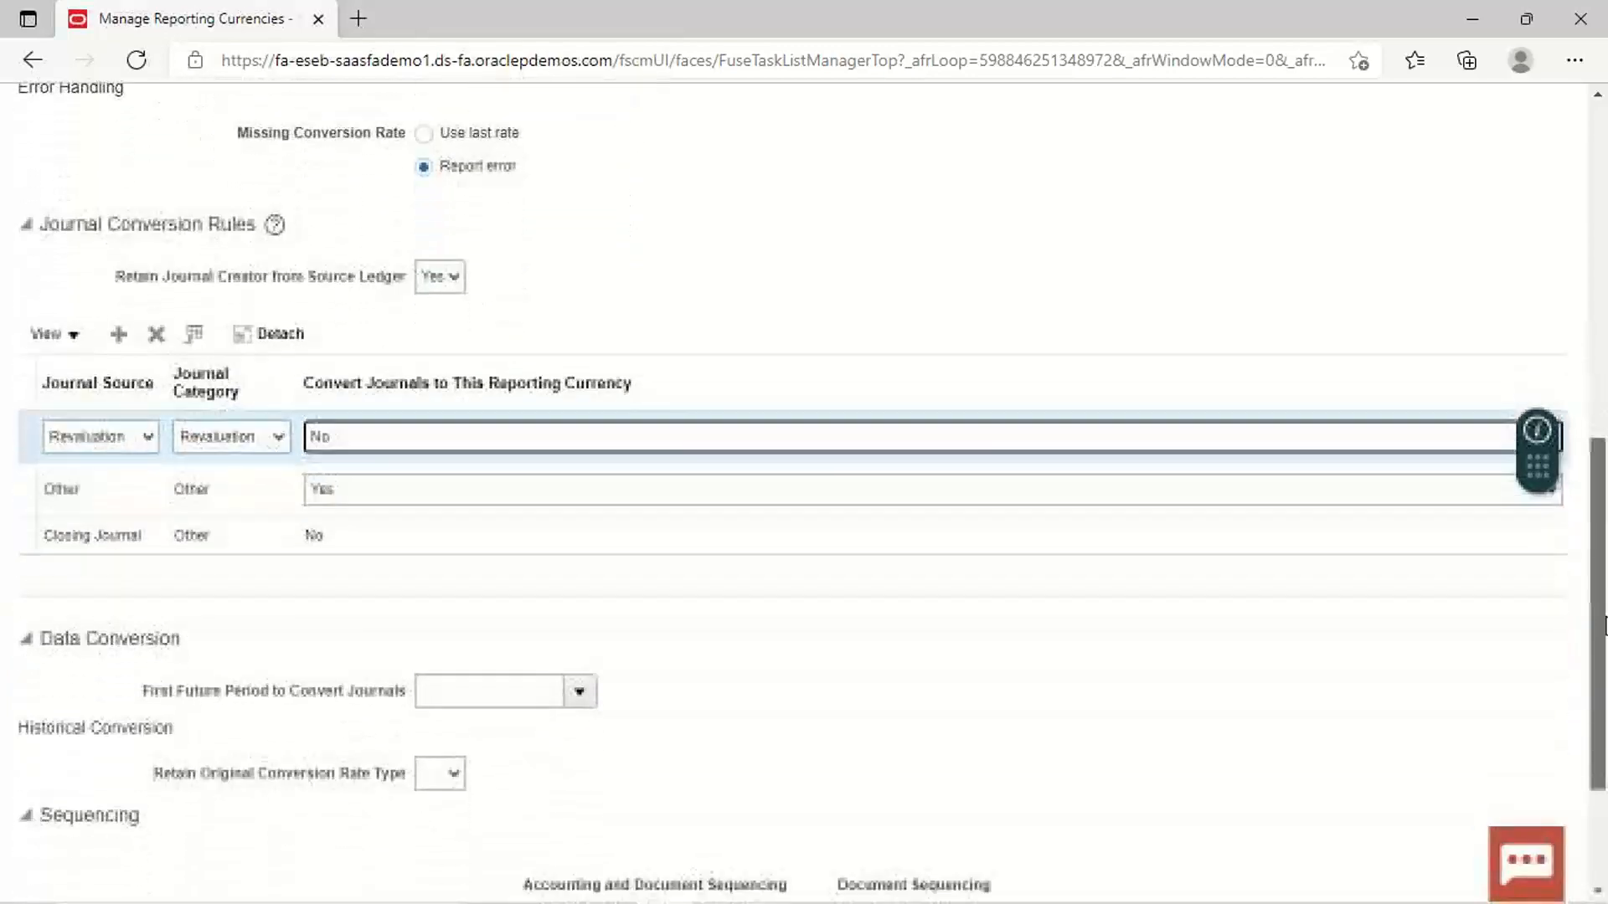
pyautogui.scroll(-2, 1604, 624)
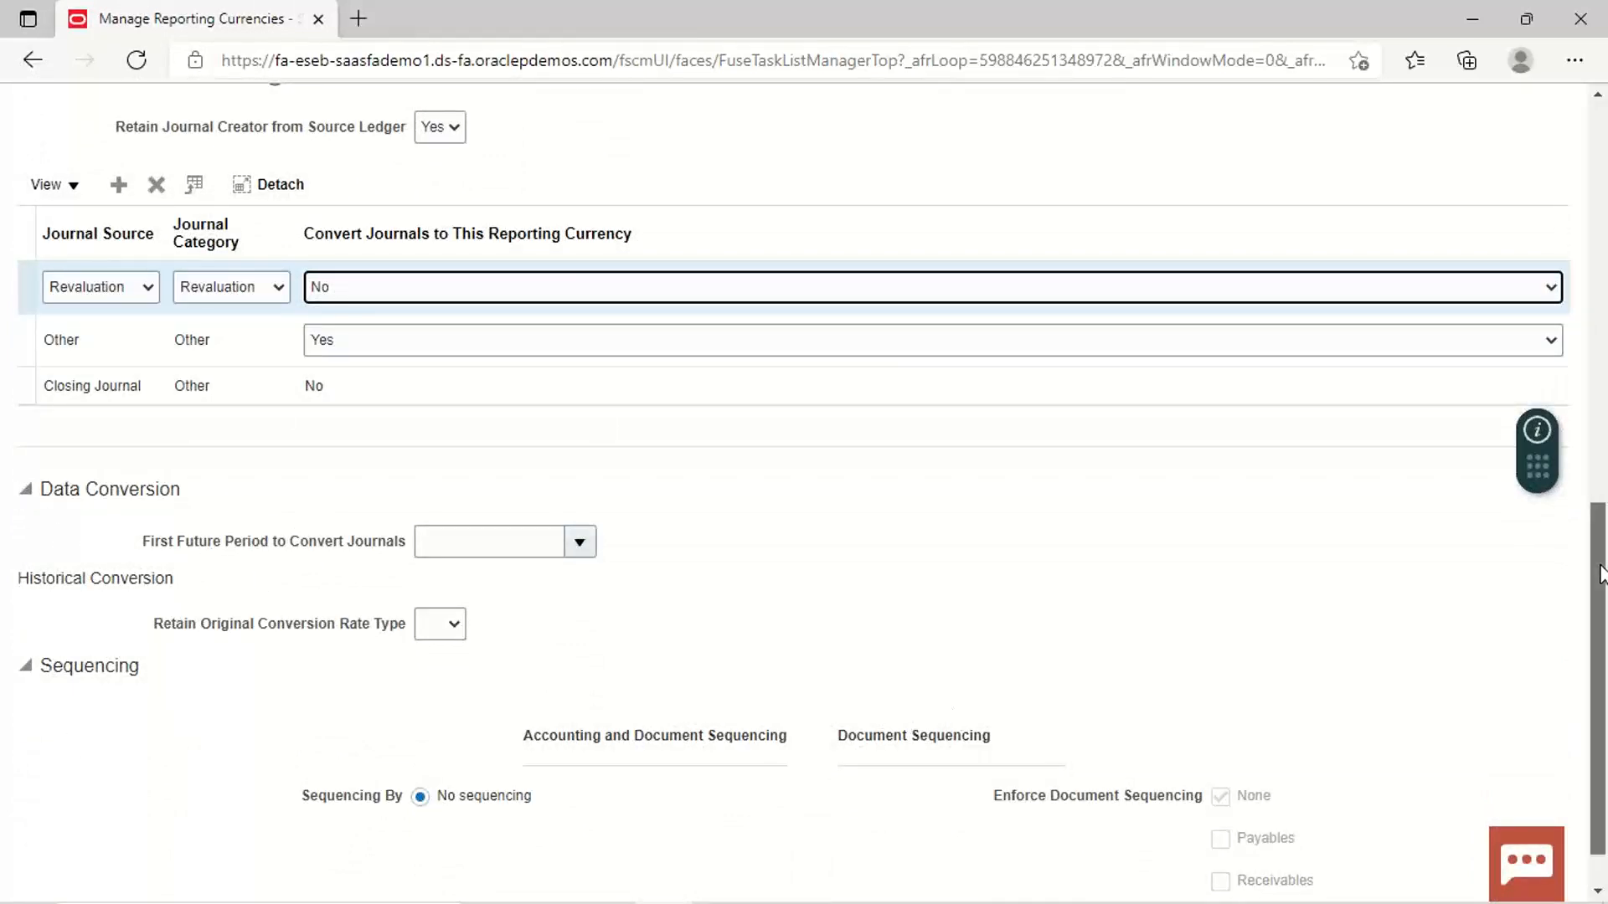
pyautogui.moveTo(1605, 566); pyautogui.dragTo(1604, 162)
pyautogui.click(1444, 179)
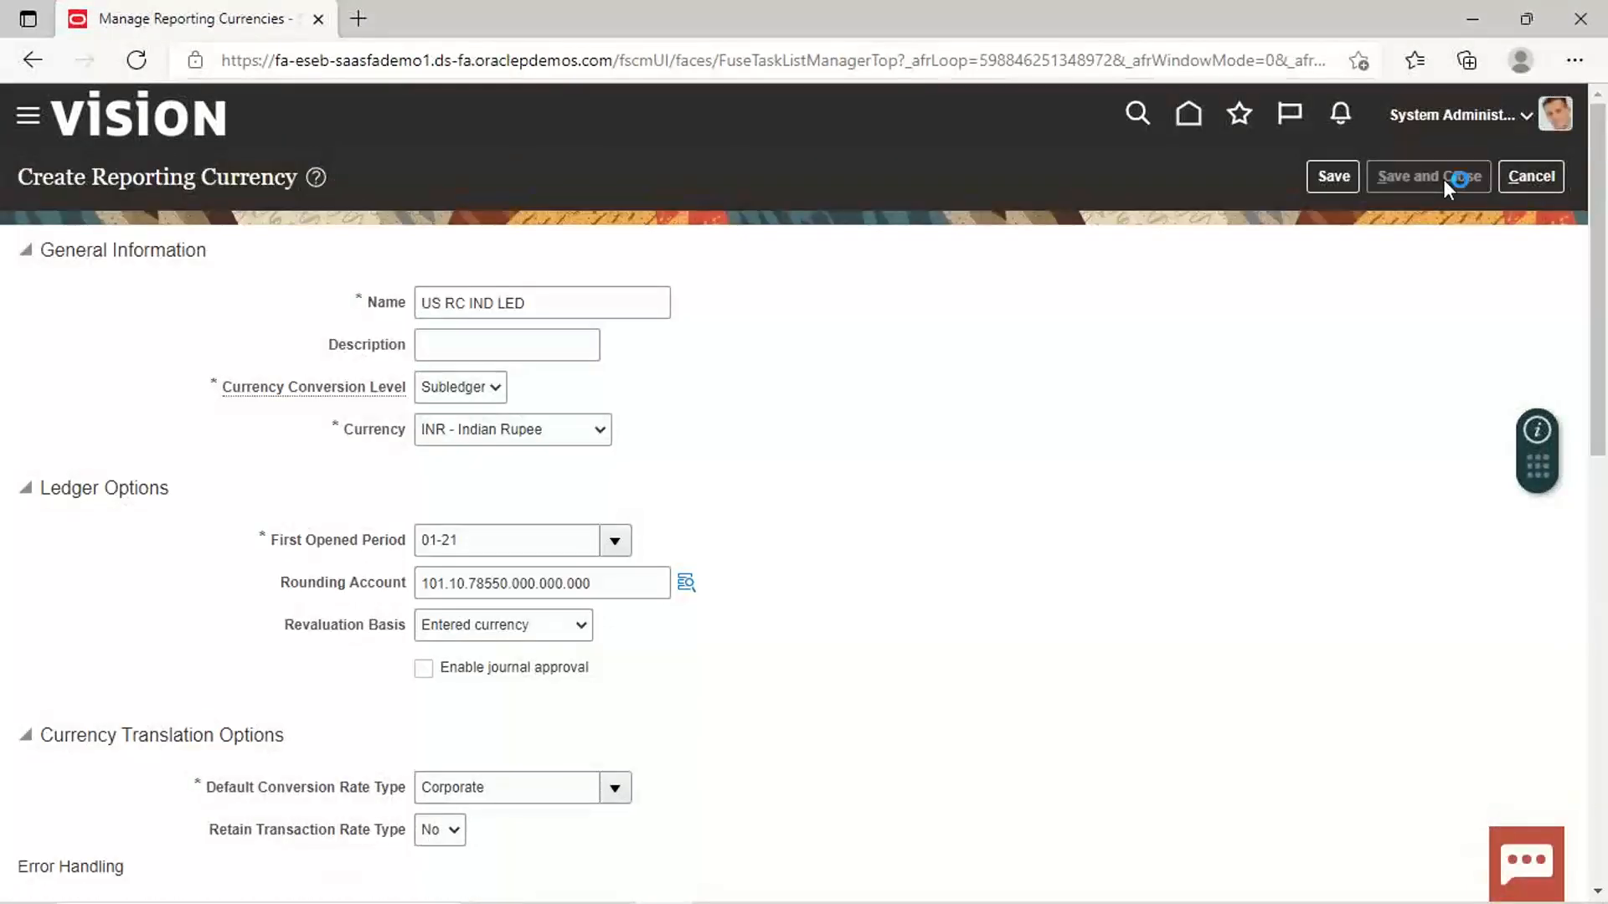